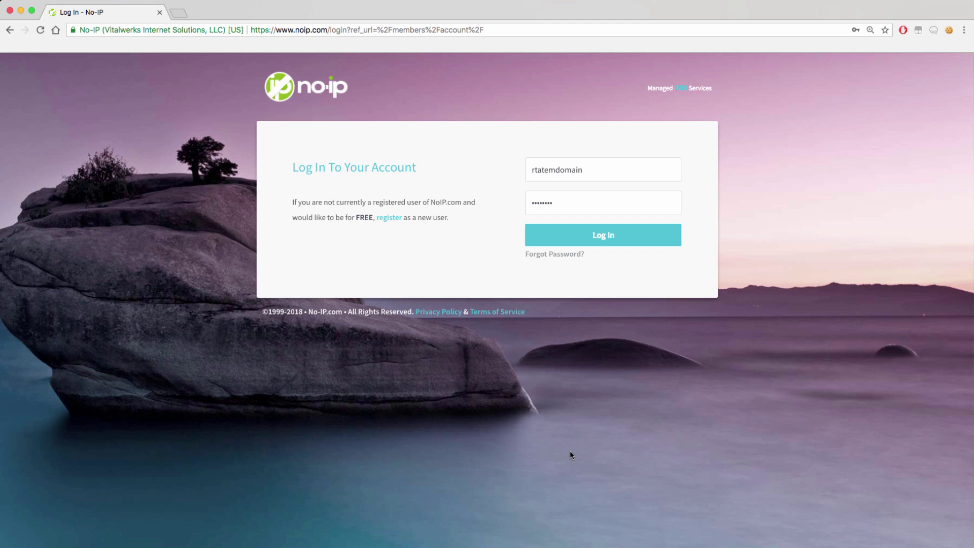
- Log in and open the Update host page for the wildcard host rtatemnoip.com
left_click(610, 242)
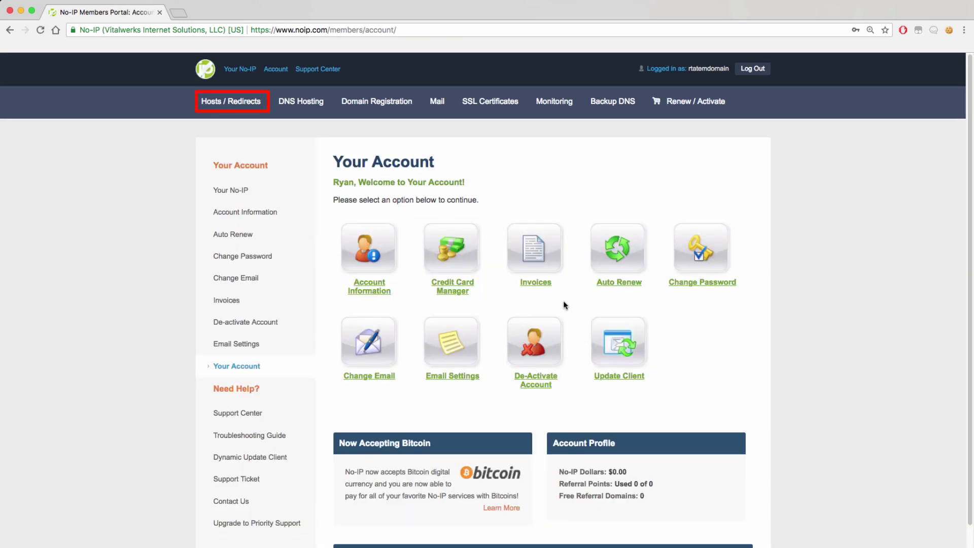
left_click(243, 103)
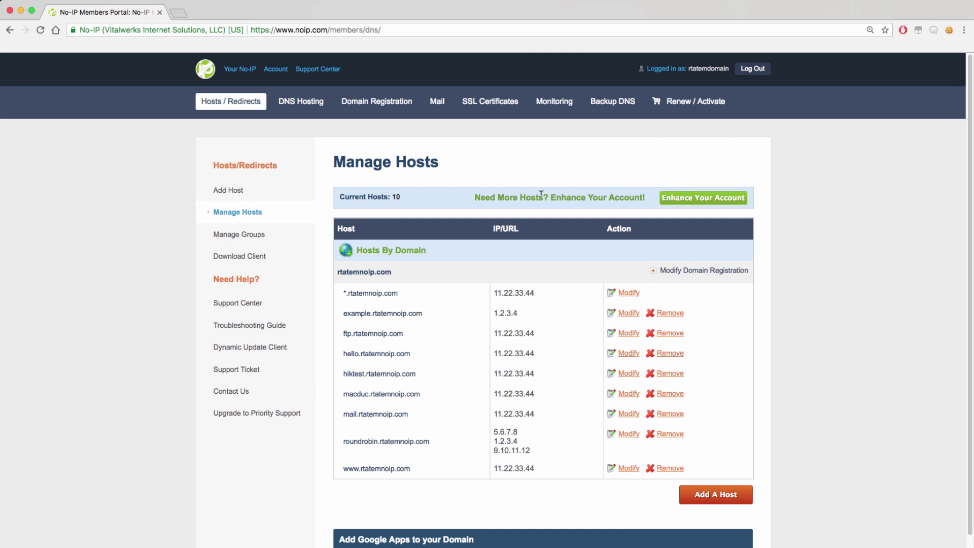
left_click(623, 295)
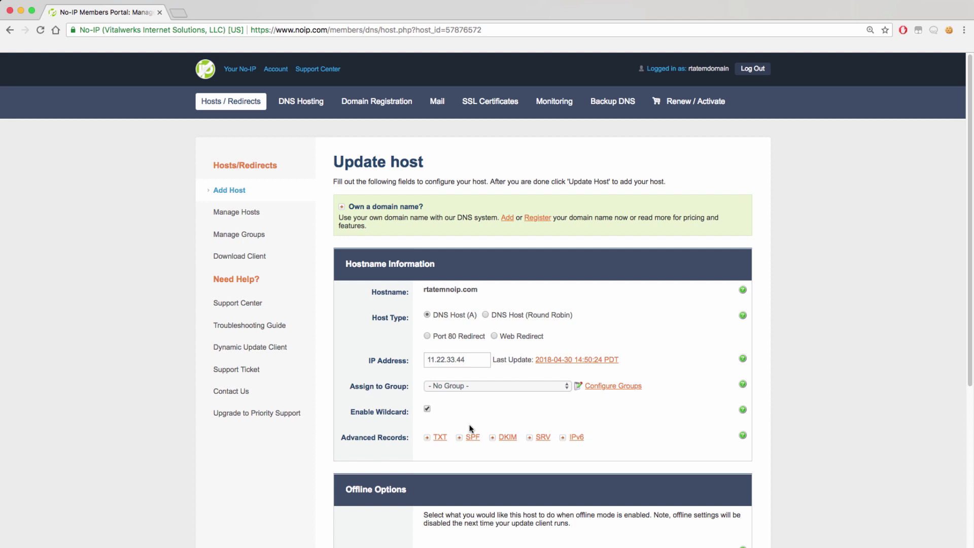
- Save a rtatemnoip.com TXT record holding the pasted Google site-verification string plus 'otherrecord'
left_click(440, 437)
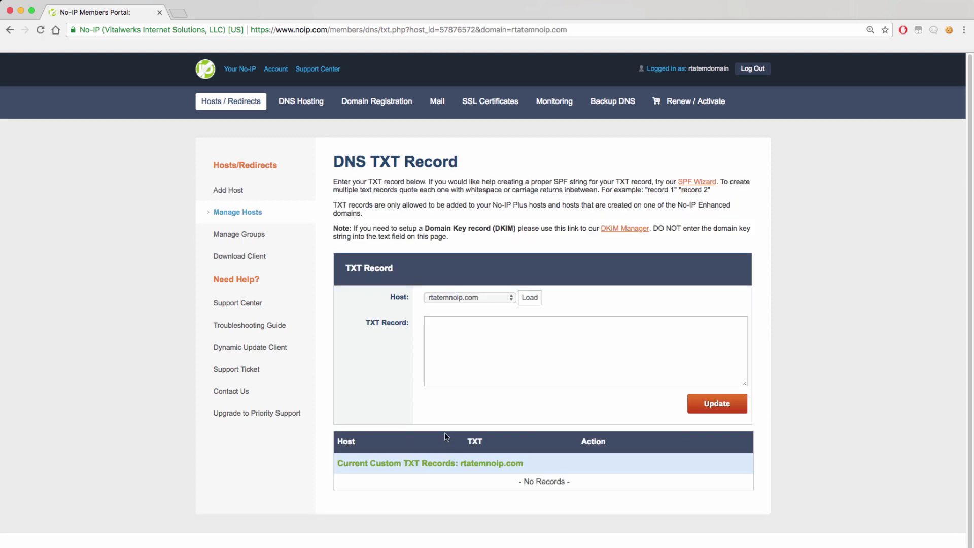
scroll(415, 411, "down", 1)
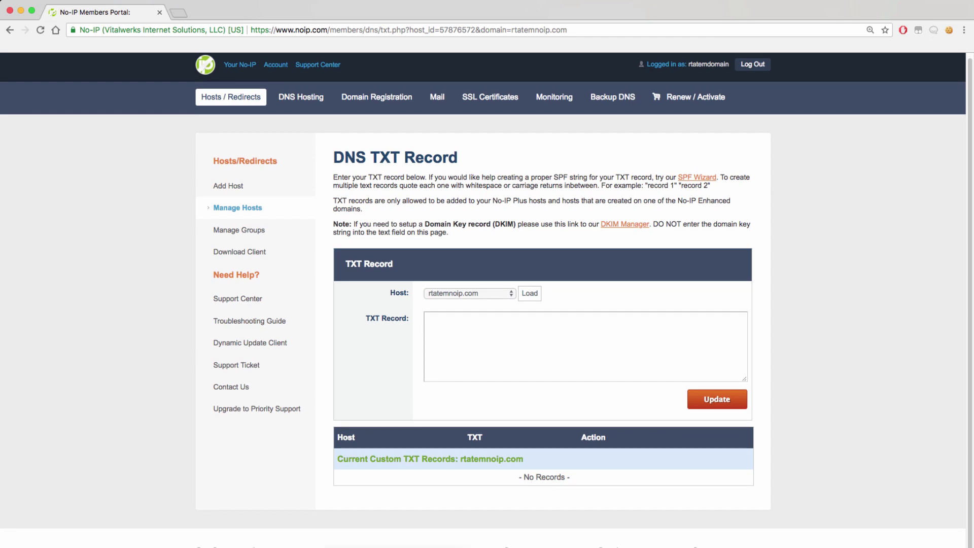
left_click(473, 331)
type("\"google-site-verification=gBWTb4N7s_PgANcuNsai9ty5AP1fVXQdGLIBi6-2rSA\"")
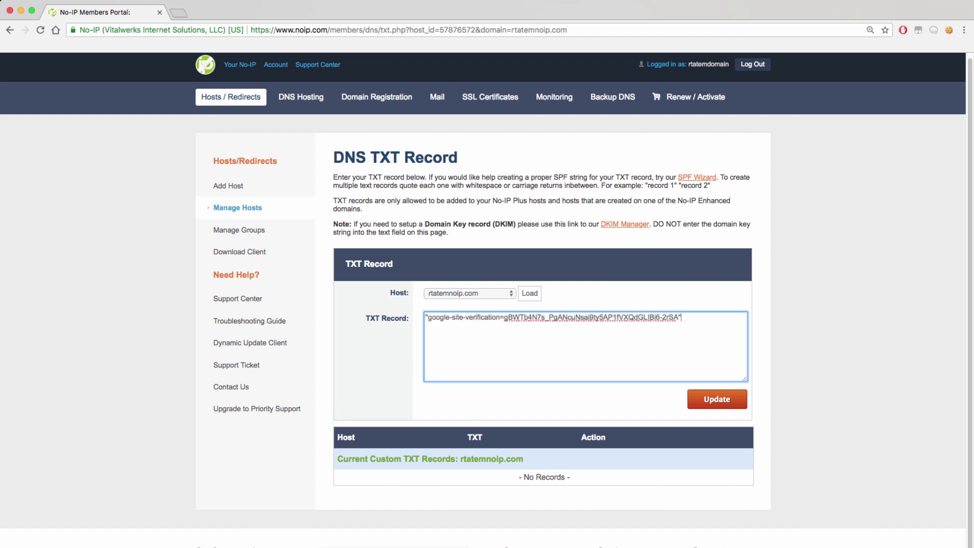
type("\"otherrecord\"")
left_click(488, 296)
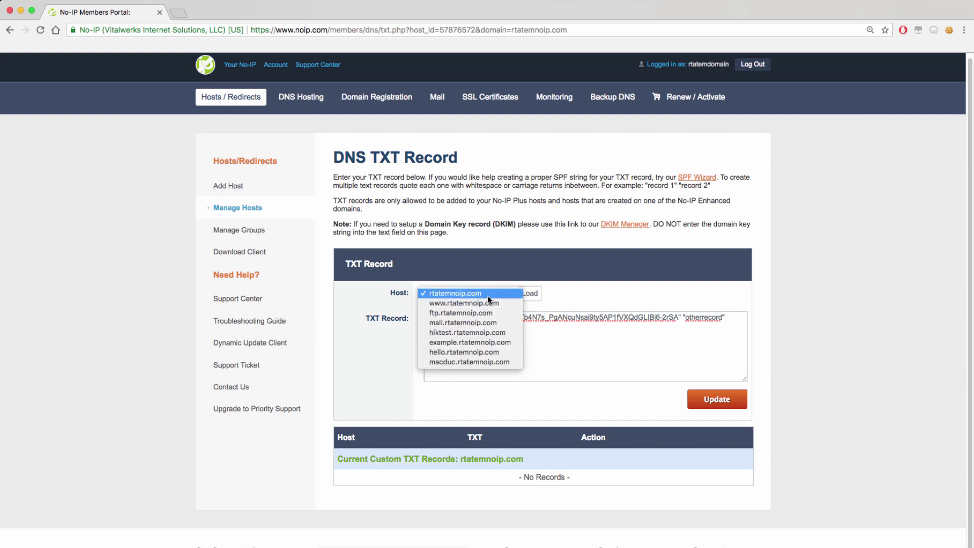
left_click(600, 293)
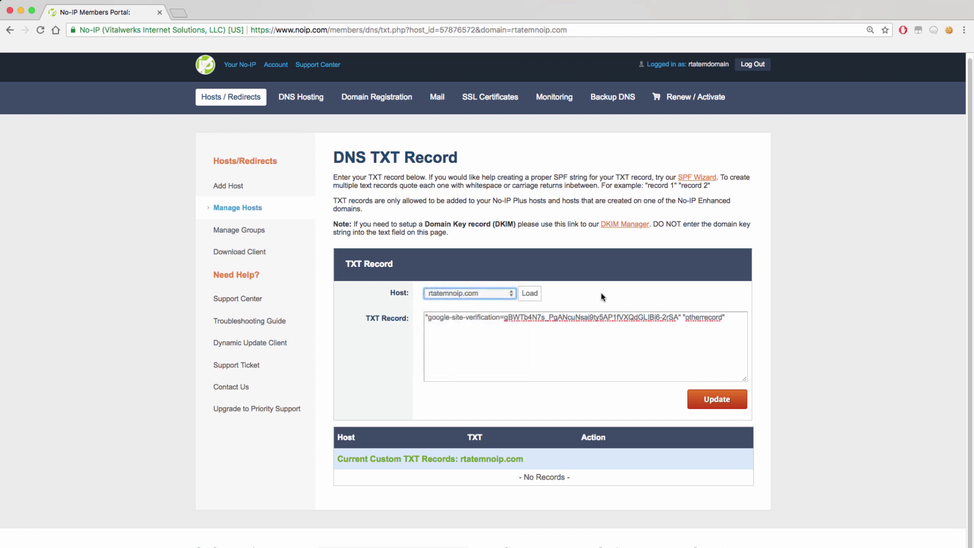
left_click(712, 408)
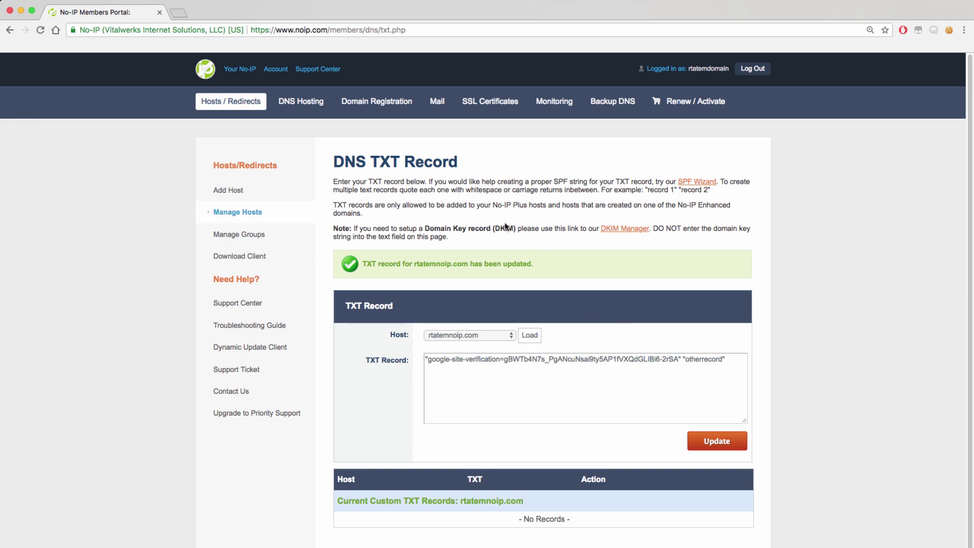
- Use the SPF wizard to set the TXT record to 'v=spf1 anydomain.com -all' and save it
left_click(248, 104)
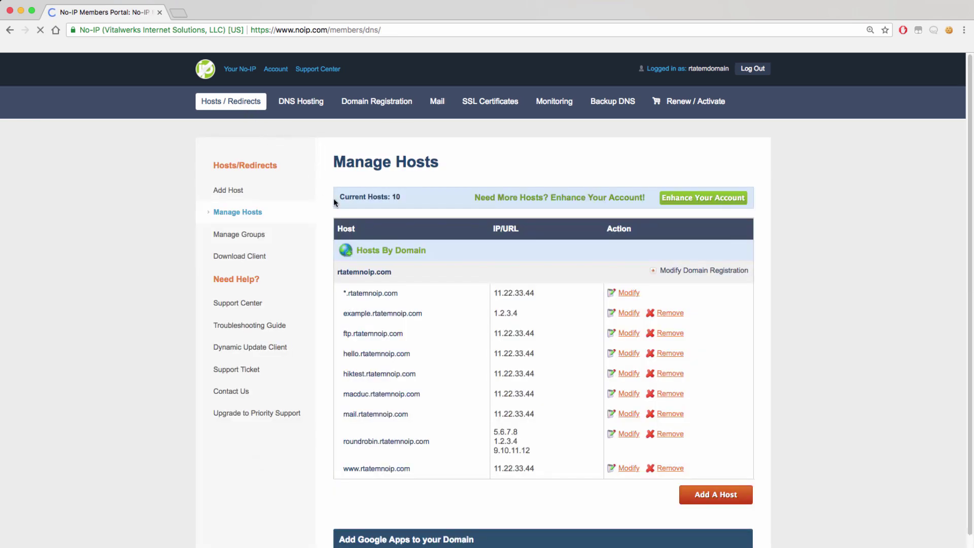
left_click(631, 297)
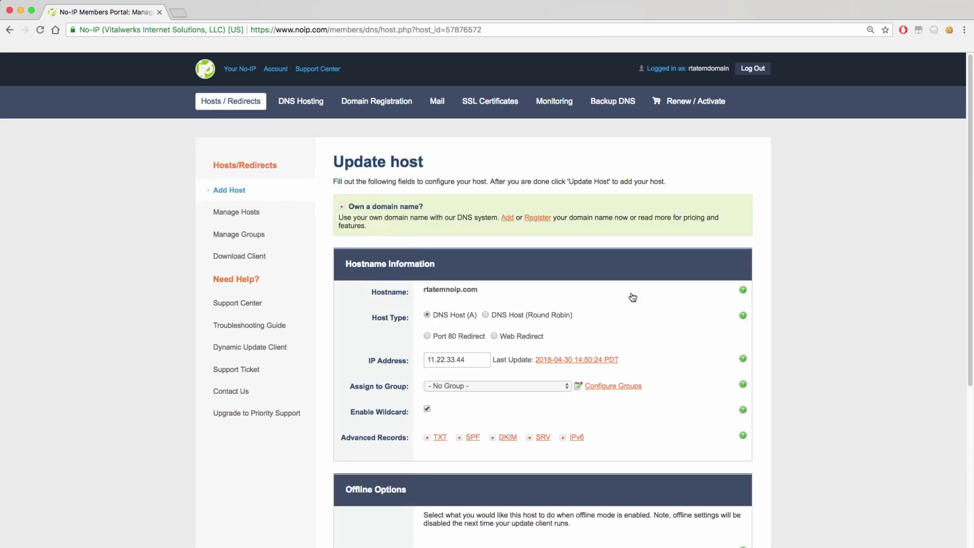
left_click(471, 441)
scroll(471, 444, "down", 4)
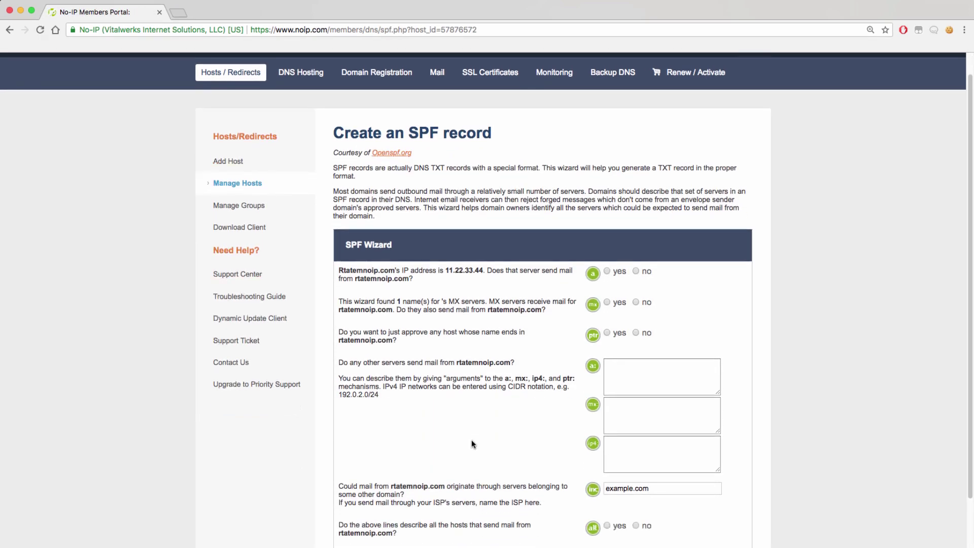
scroll(468, 415, "down", 1)
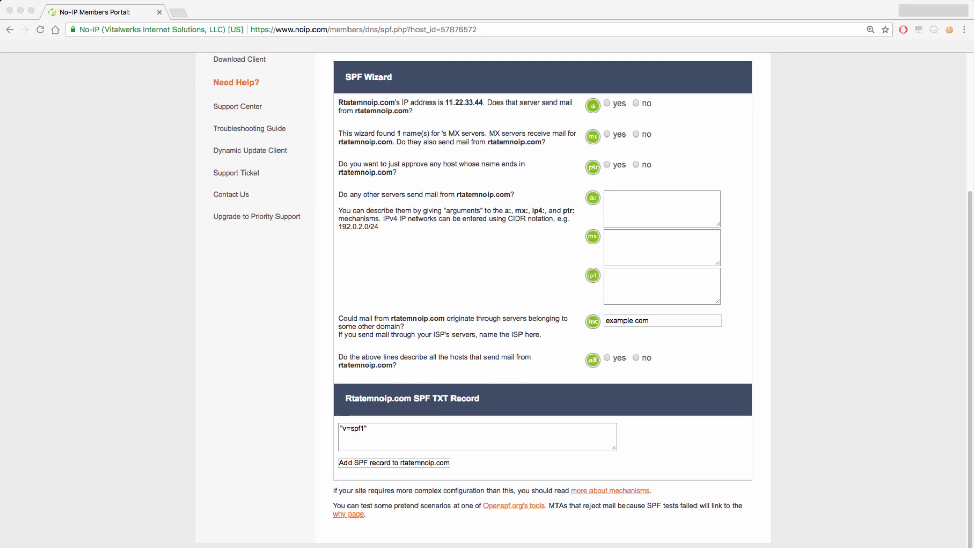
left_click(370, 429)
left_click_drag(366, 428, 358, 427)
type("1 anydomain.com -all")
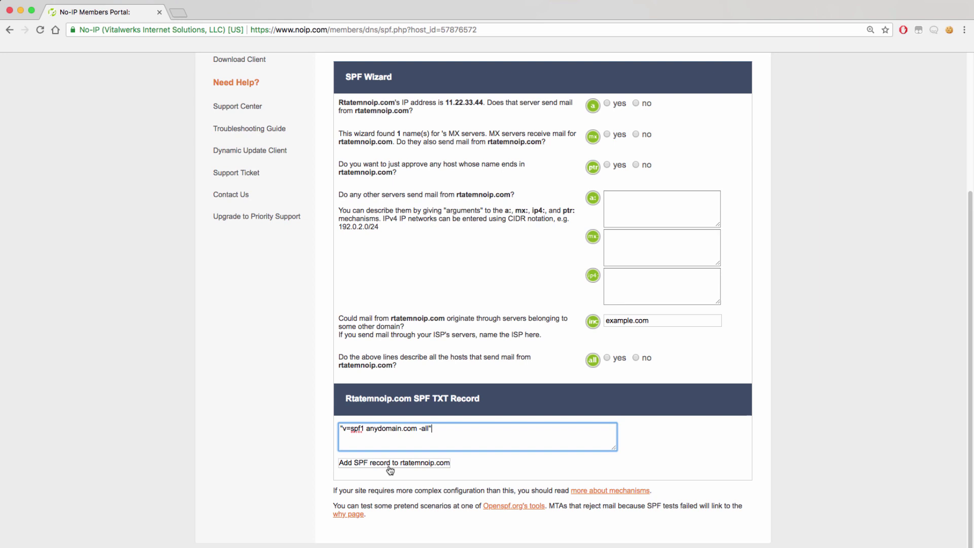
left_click(390, 469)
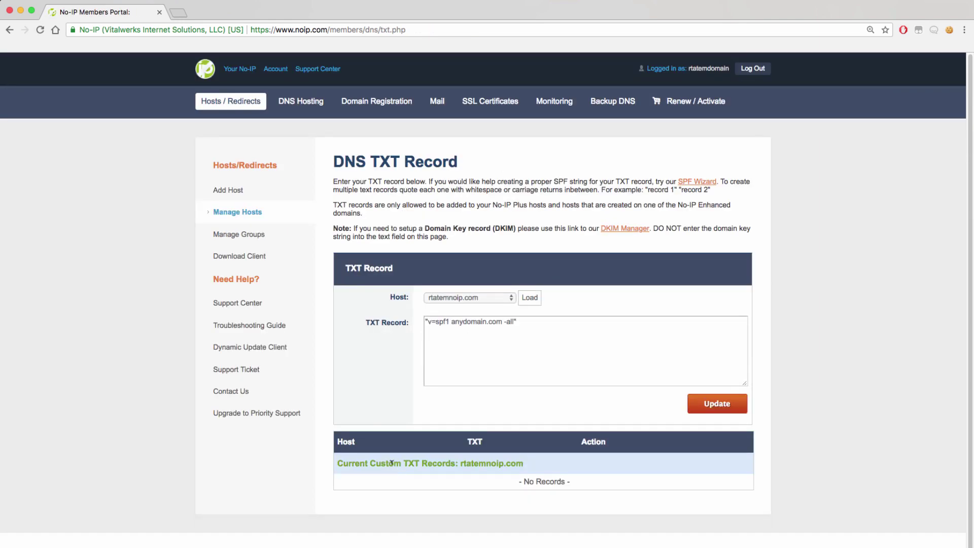
left_click(713, 411)
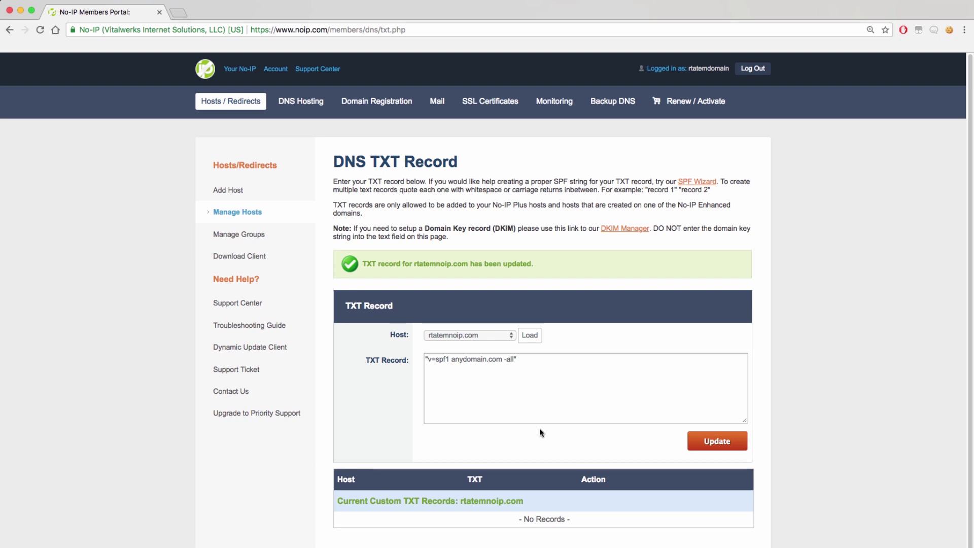
- Create a DKIM record with selector 'default' and the pasted sample v=DKIM1 key text
left_click(234, 102)
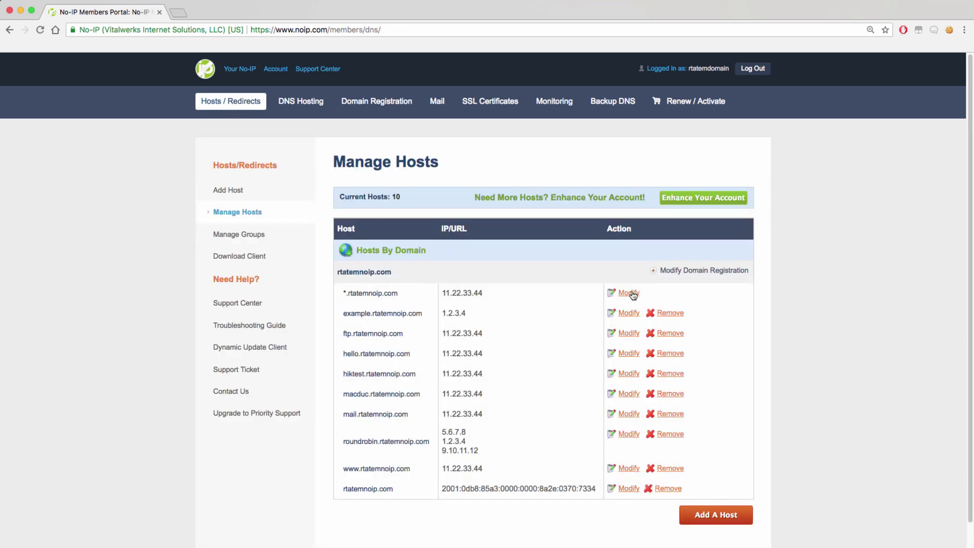
left_click(632, 294)
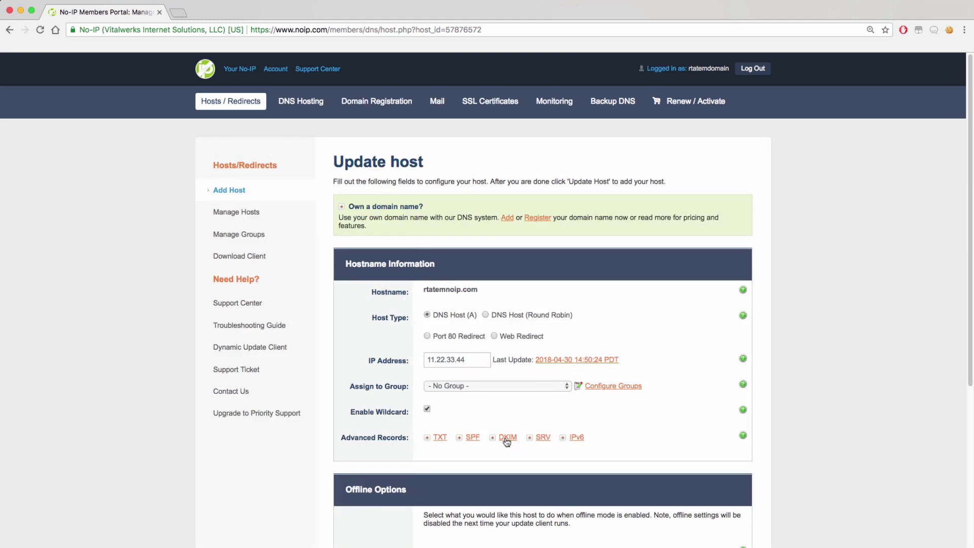
left_click(506, 438)
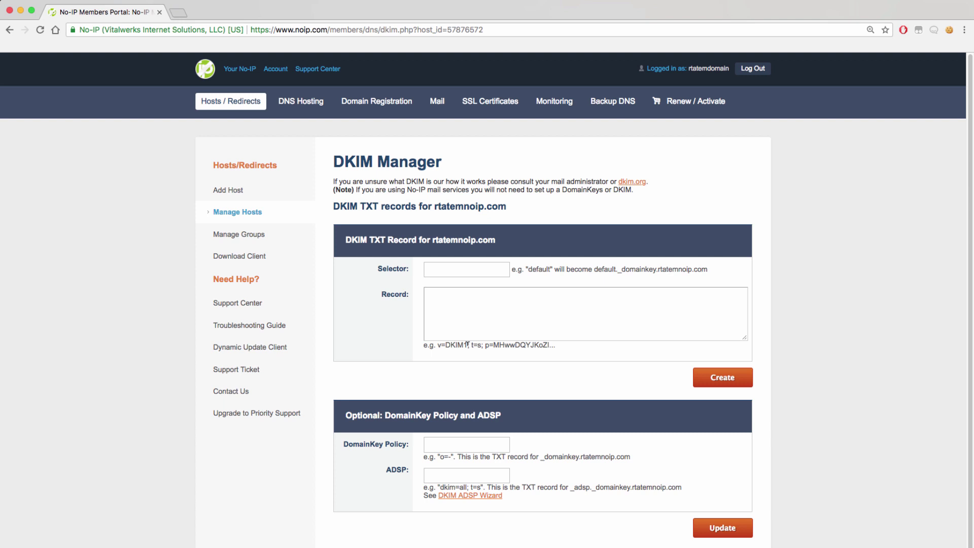
left_click(453, 270)
type("de")
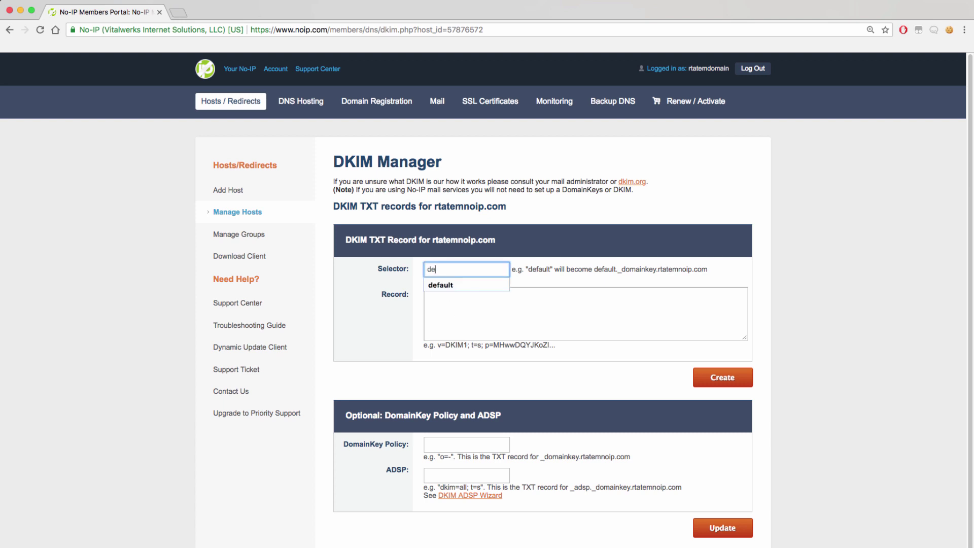
key("Down")
key("Return")
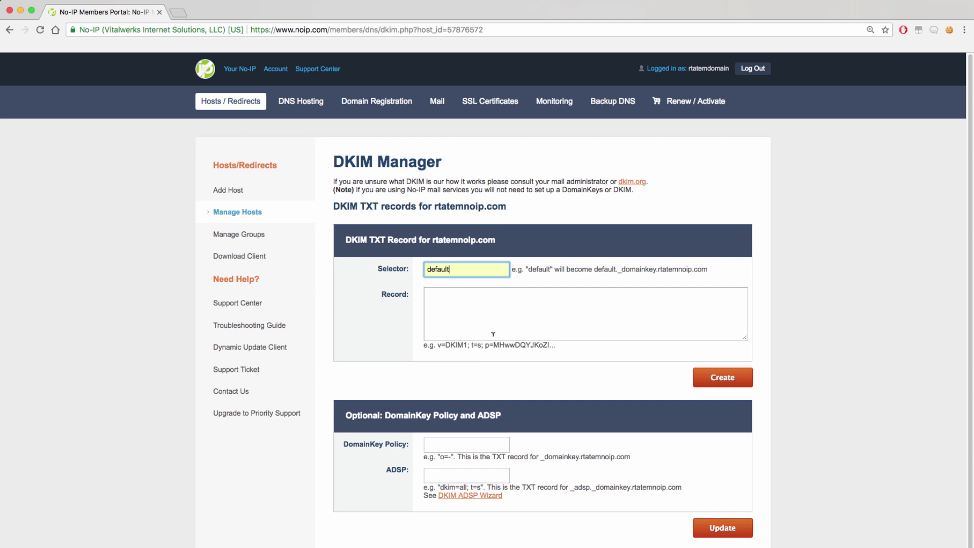
left_click_drag(440, 345, 550, 344)
key("super+c")
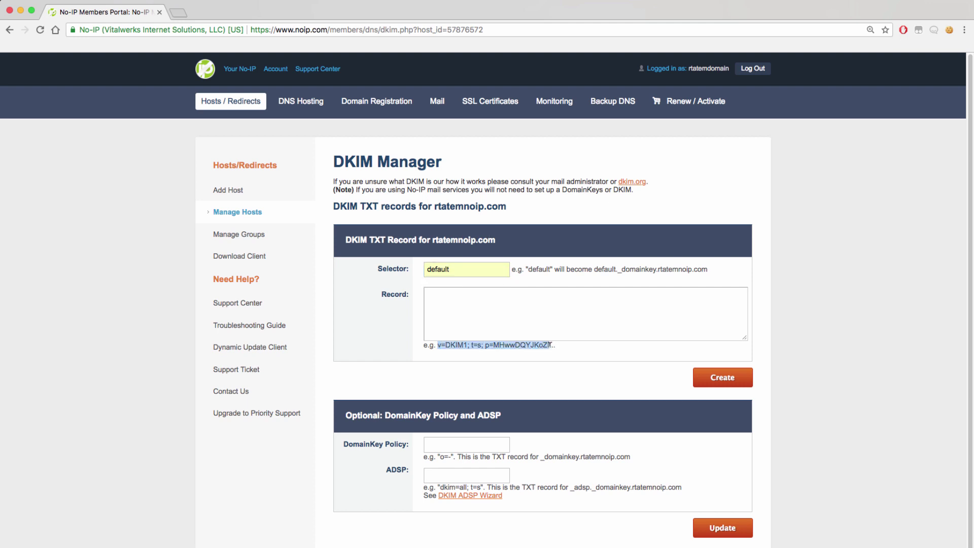
left_click(511, 304)
key("super+v")
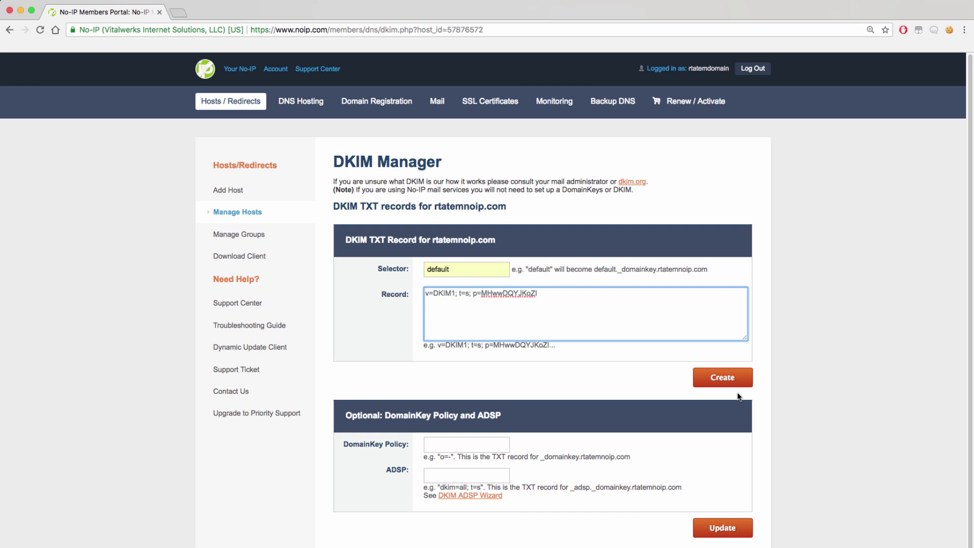
left_click(725, 380)
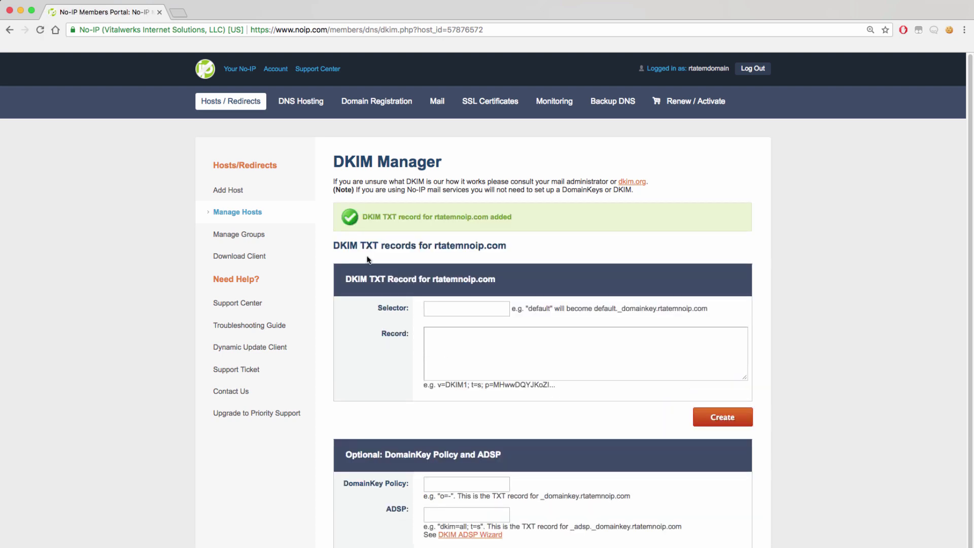
- Start a new SRV record for rtatemnoip.com with service 'myservice' over TLS
left_click(238, 106)
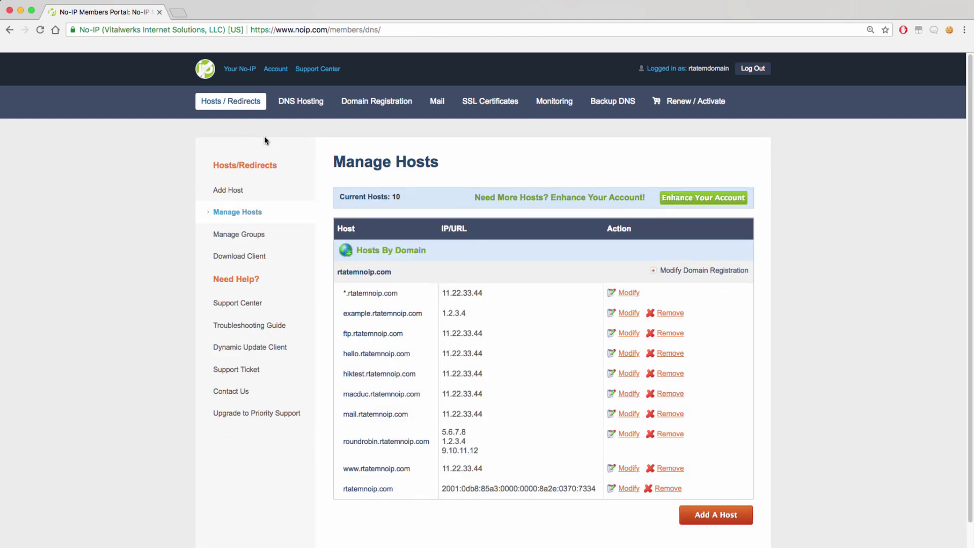
left_click(628, 293)
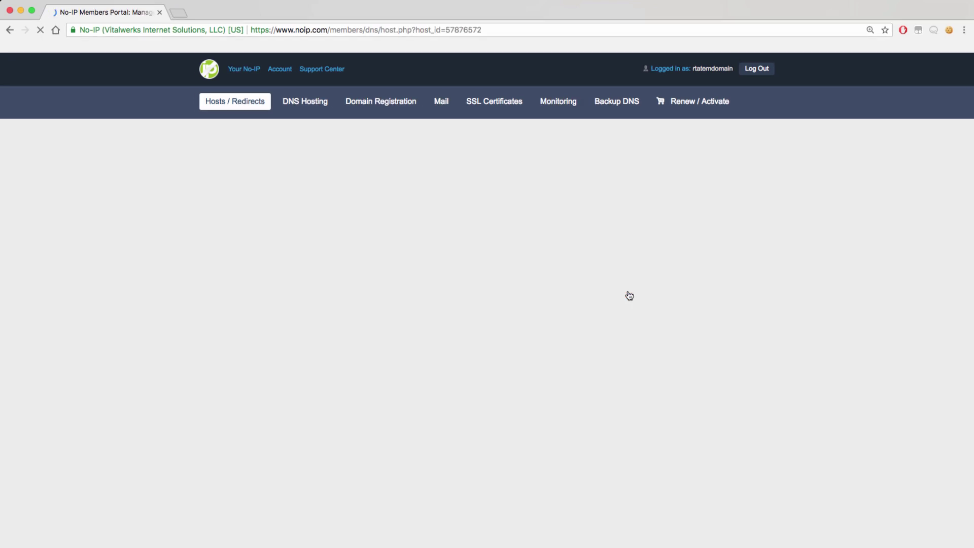
left_click(541, 437)
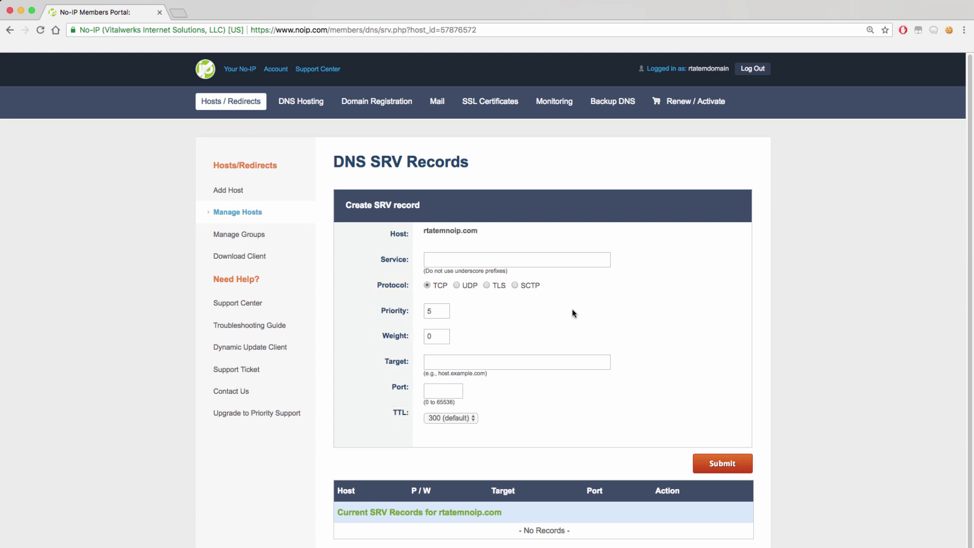
left_click(561, 259)
type("myservice")
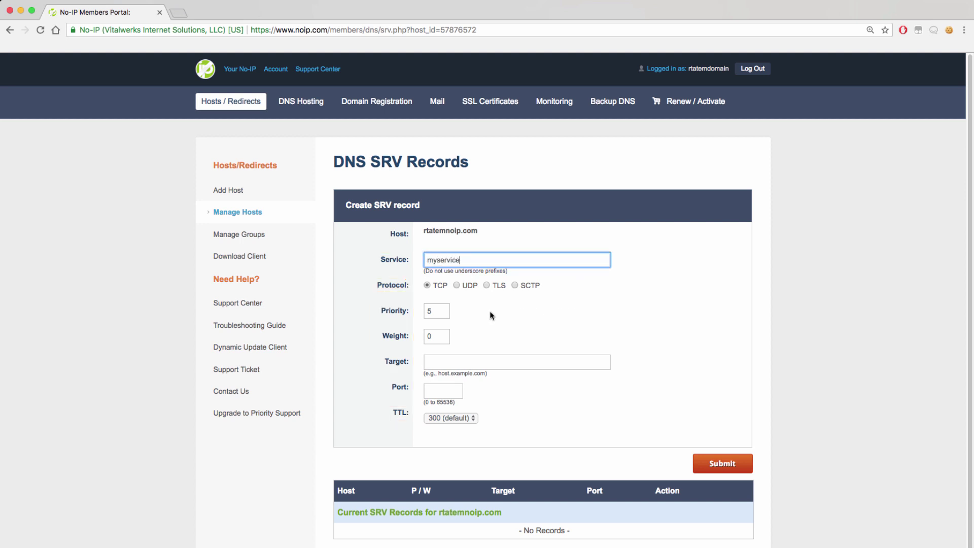
left_click(486, 285)
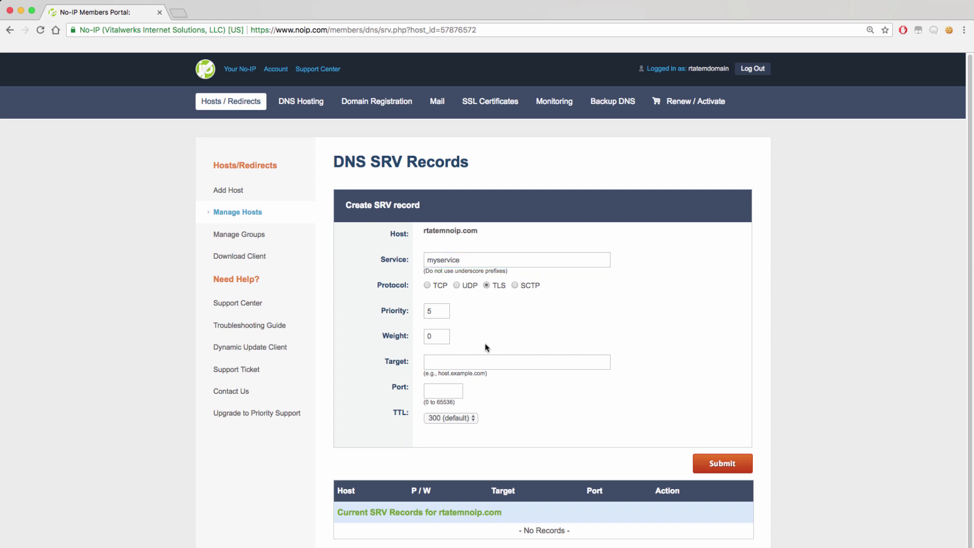
- Set the SRV target to rtatemnoip.com on port 8080 and submit the record
left_click(472, 360)
type("rtatemnoip.com")
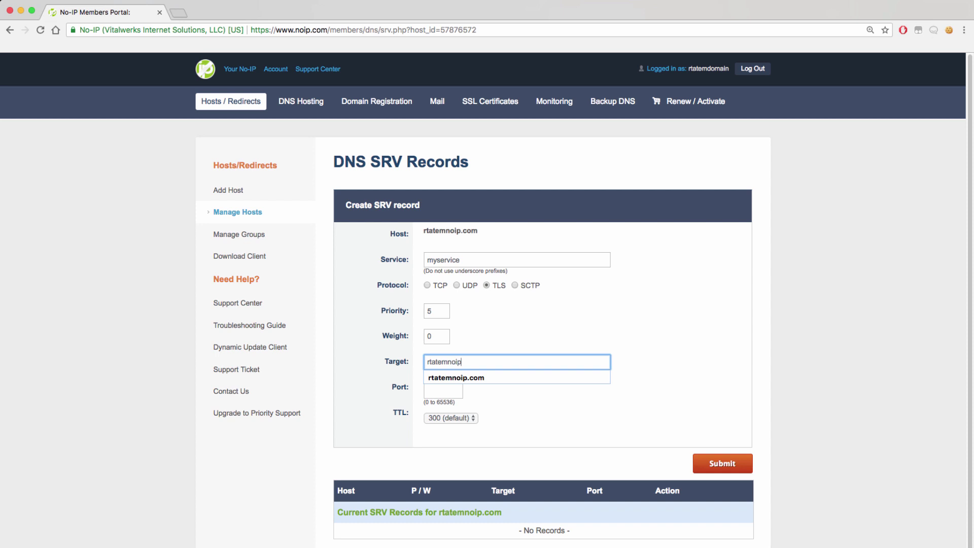
left_click(471, 379)
key("Tab")
type("8080")
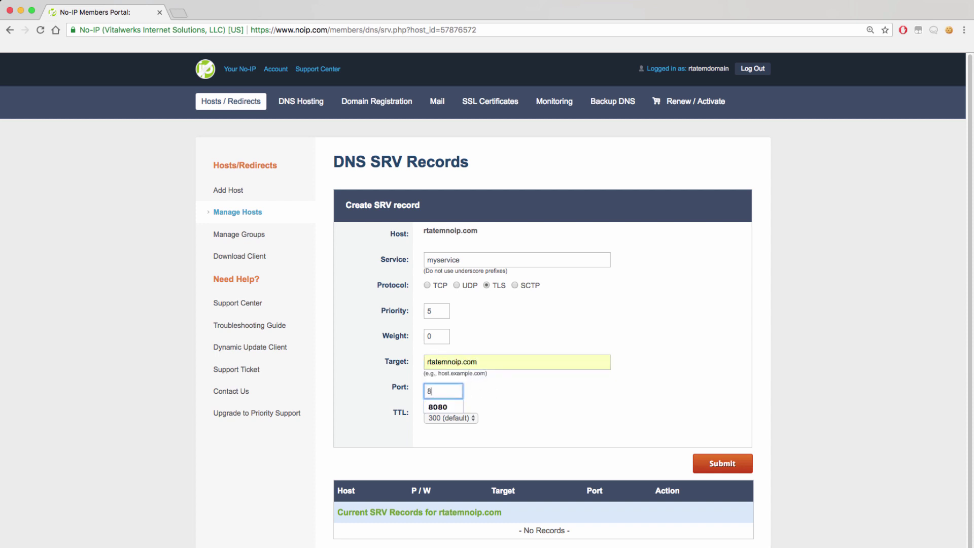
left_click(456, 403)
key("Tab")
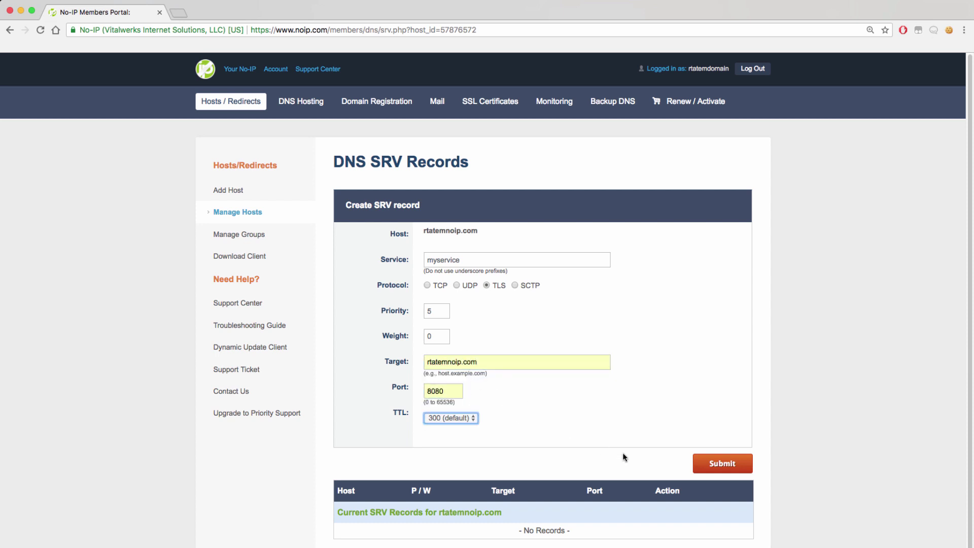
left_click(712, 463)
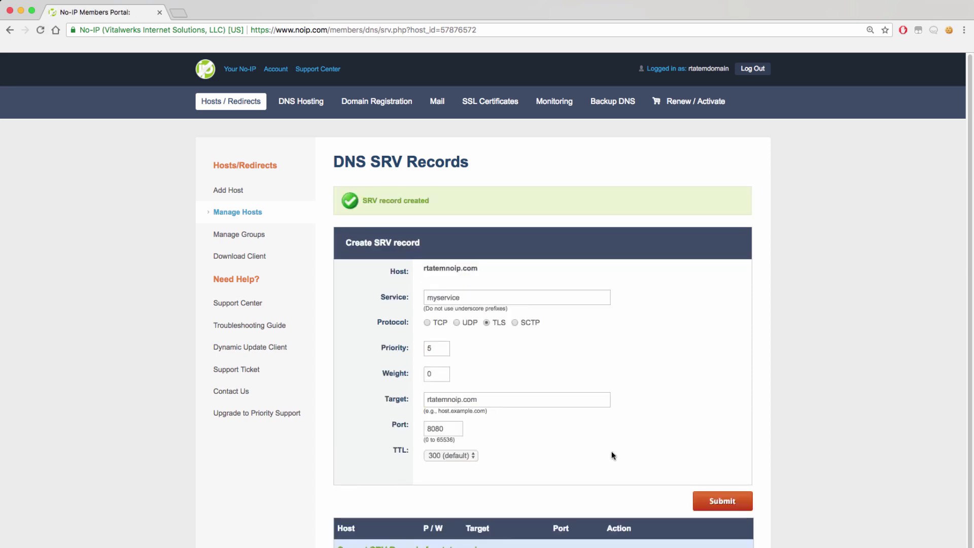
scroll(611, 453, "down", 5)
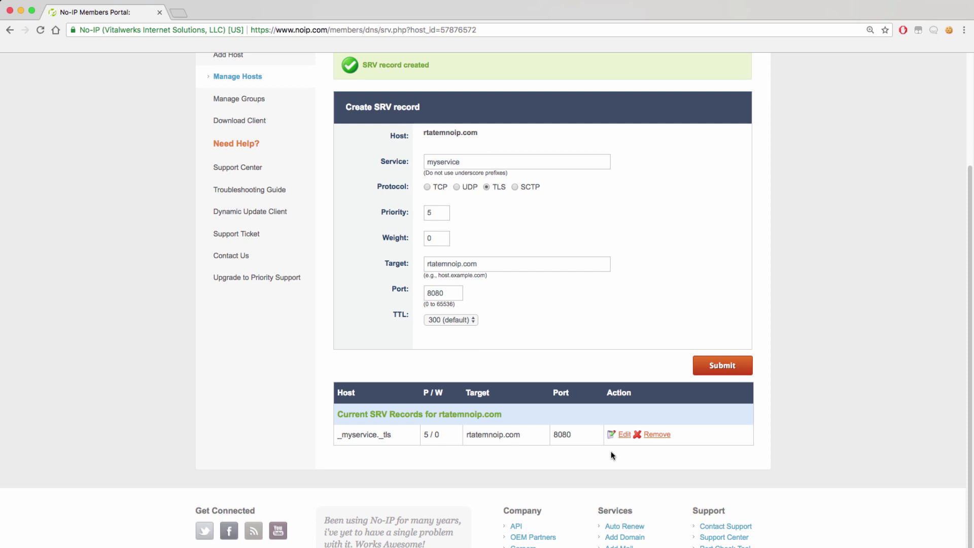
scroll(610, 451, "up", 5)
- Create an AAAA record with host '-' pointing to 2001:0db8:85a3:0000:0000:8a2e:0370:7334
left_click(249, 107)
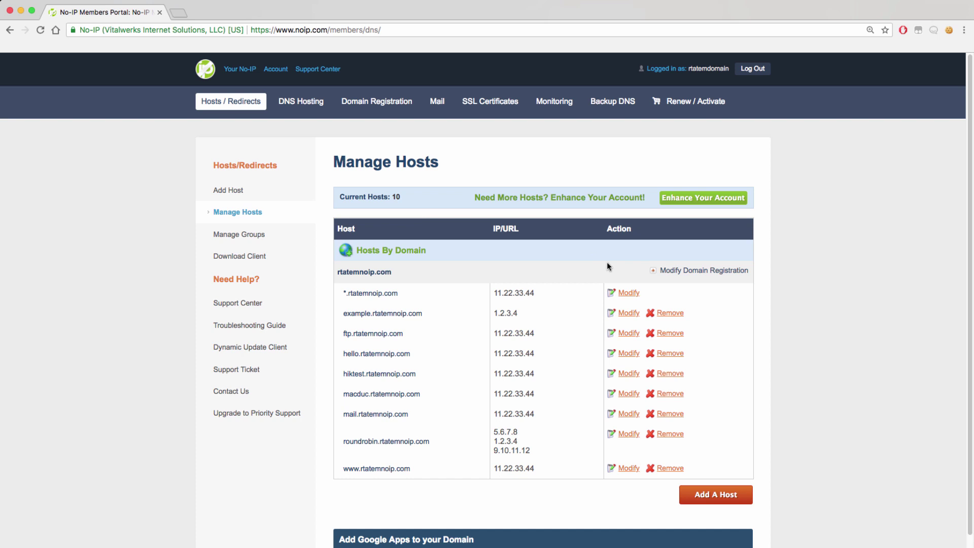
left_click(625, 292)
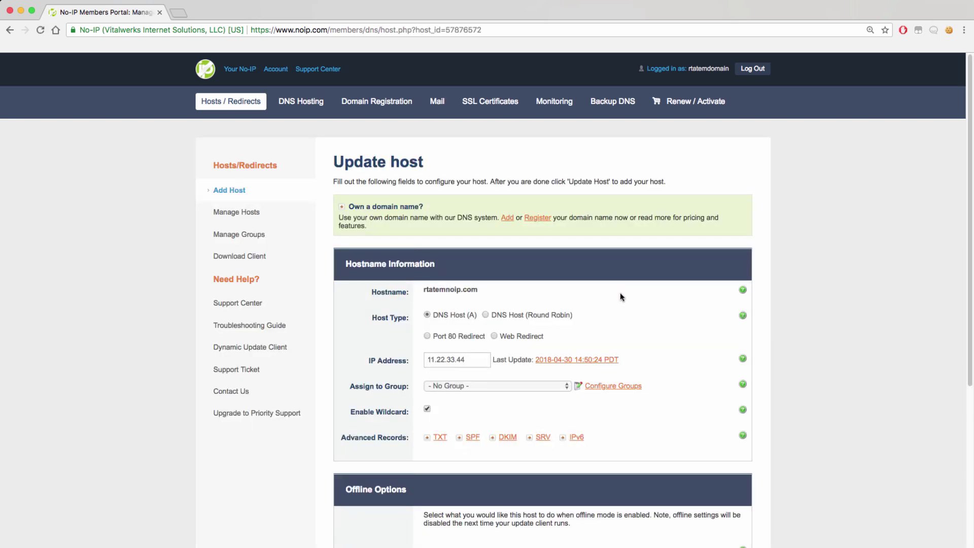
left_click(577, 438)
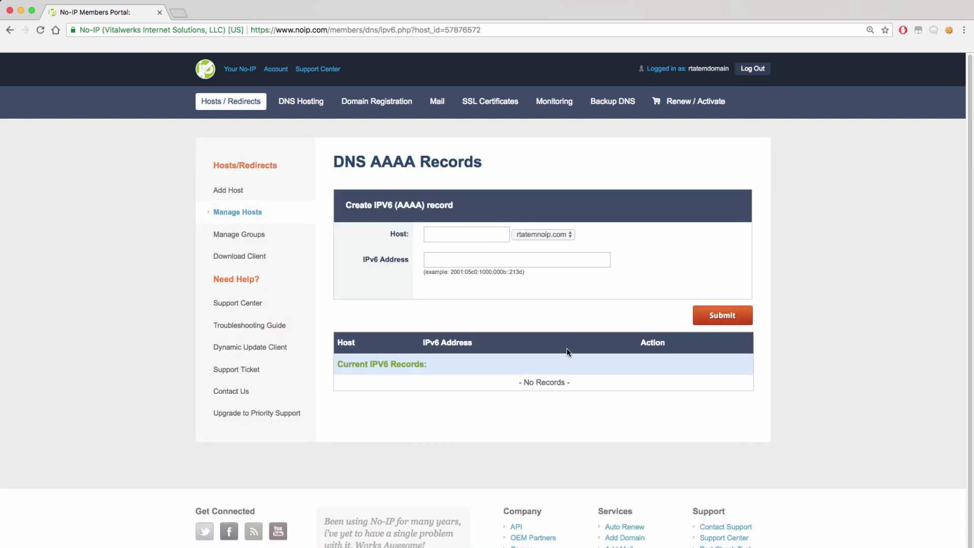
left_click(545, 236)
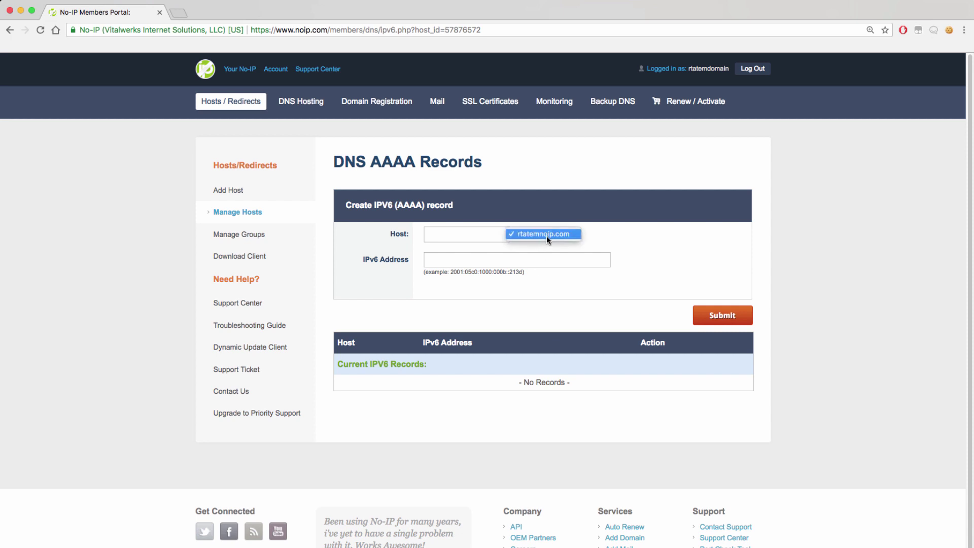
left_click(486, 234)
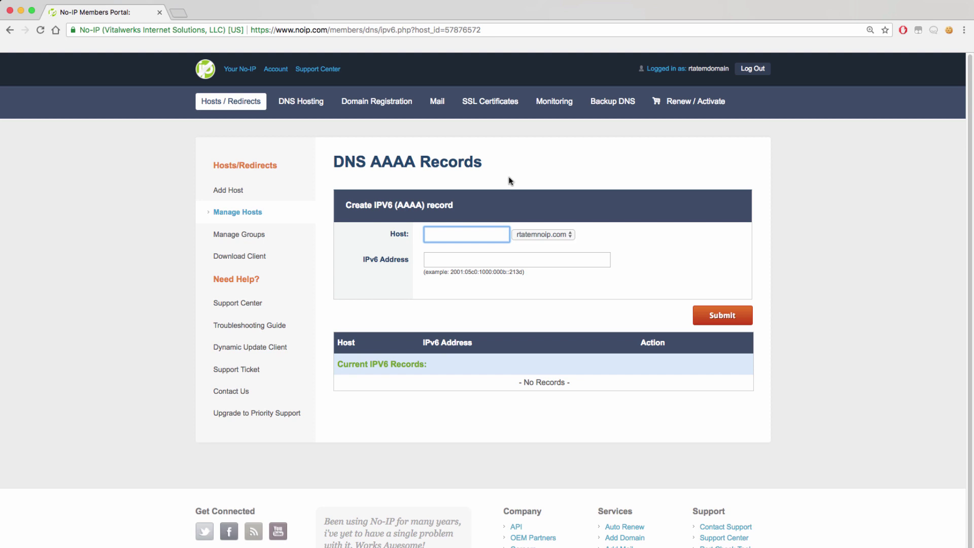
type("-")
key("Tab")
left_click(427, 259)
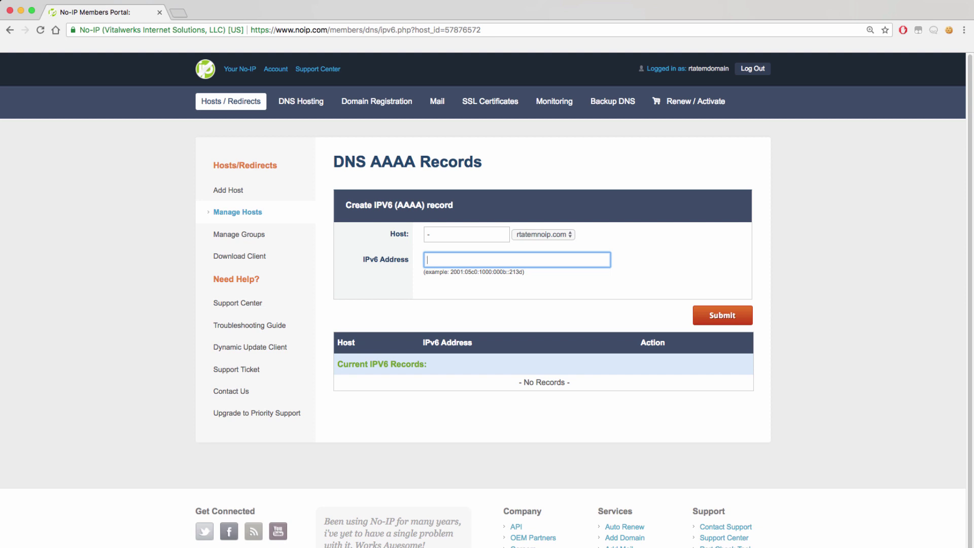
key("super+Tab")
left_click(464, 260)
type("2001:0db8:85a3:0000:0000:8a2e:0370:7334")
left_click(712, 315)
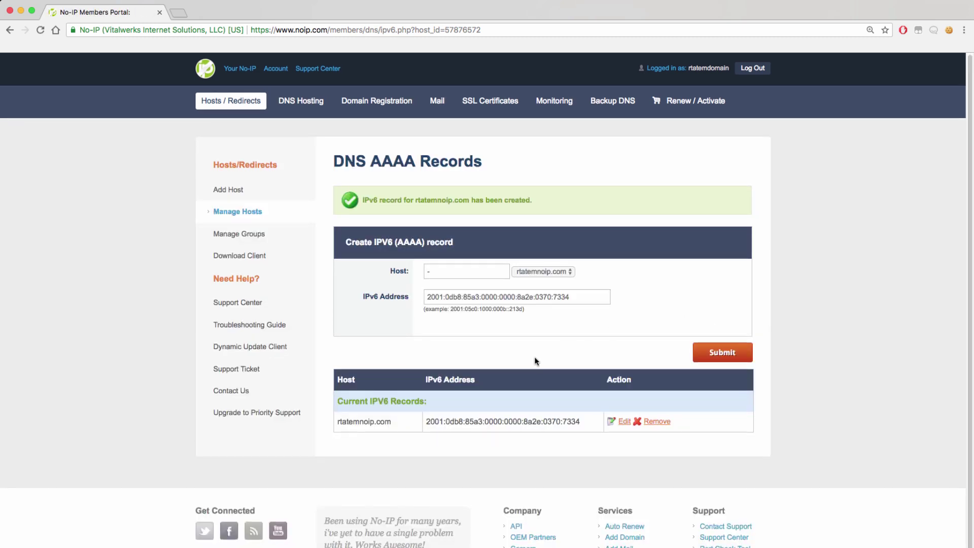
- Review the existing TXT records for rtatemnoip.com
left_click(250, 101)
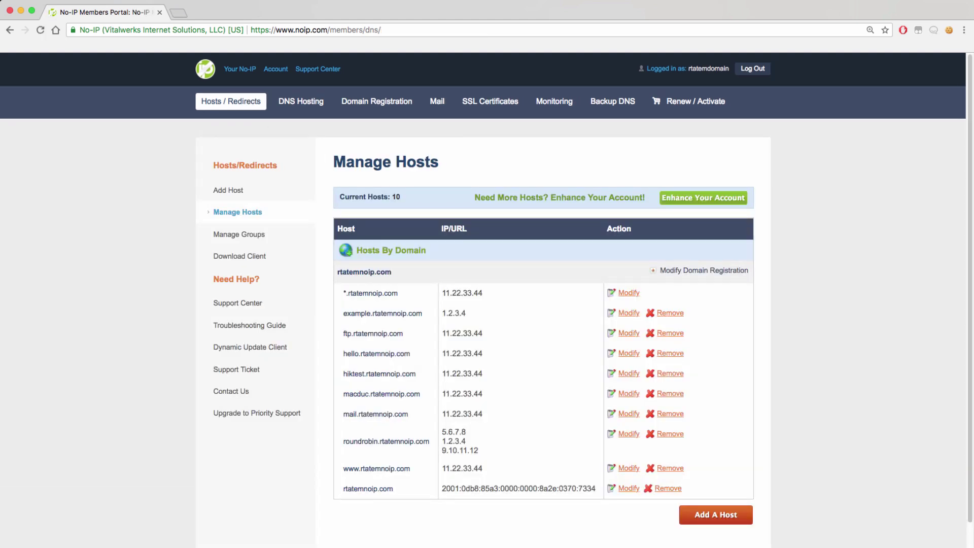
left_click(629, 293)
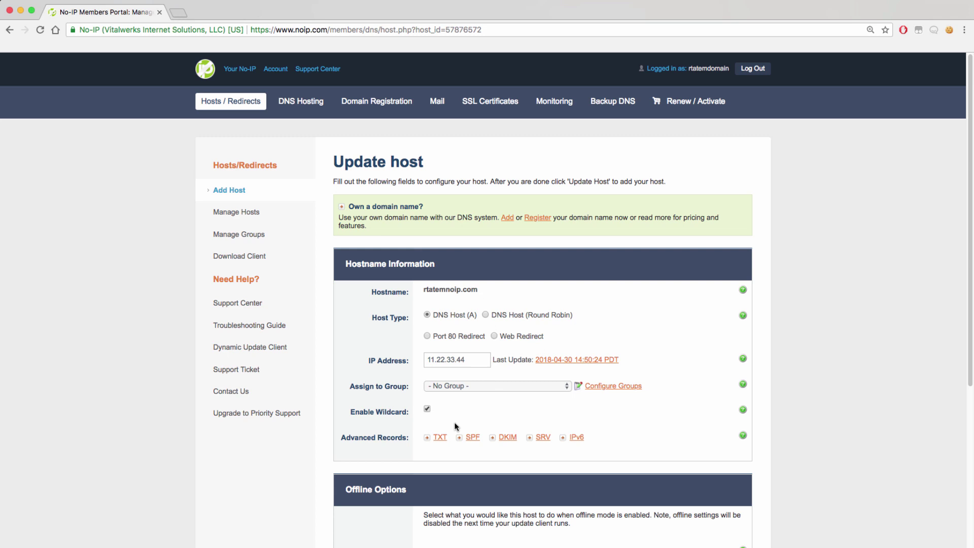
left_click(439, 437)
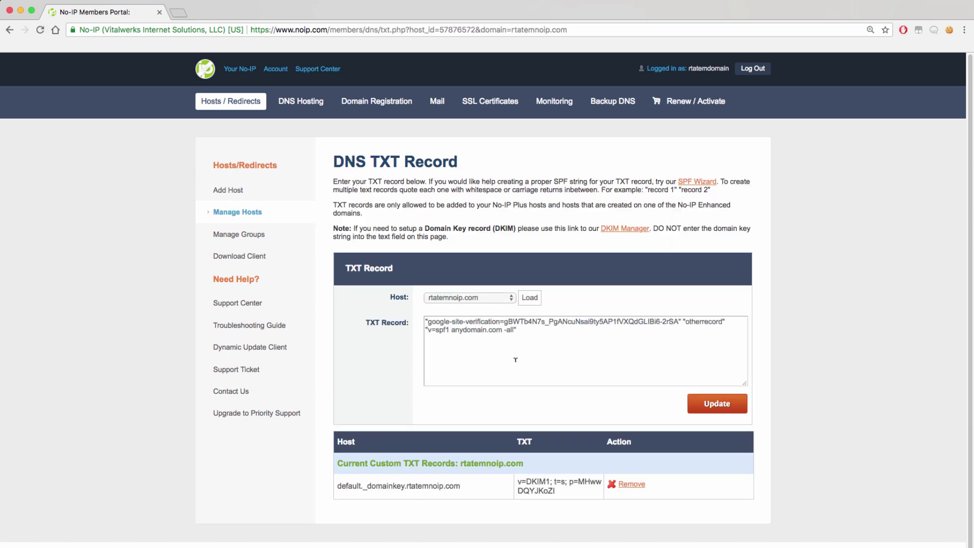
- Open the SRV records page showing the _myservice._tls entry on port 8080
left_click(232, 102)
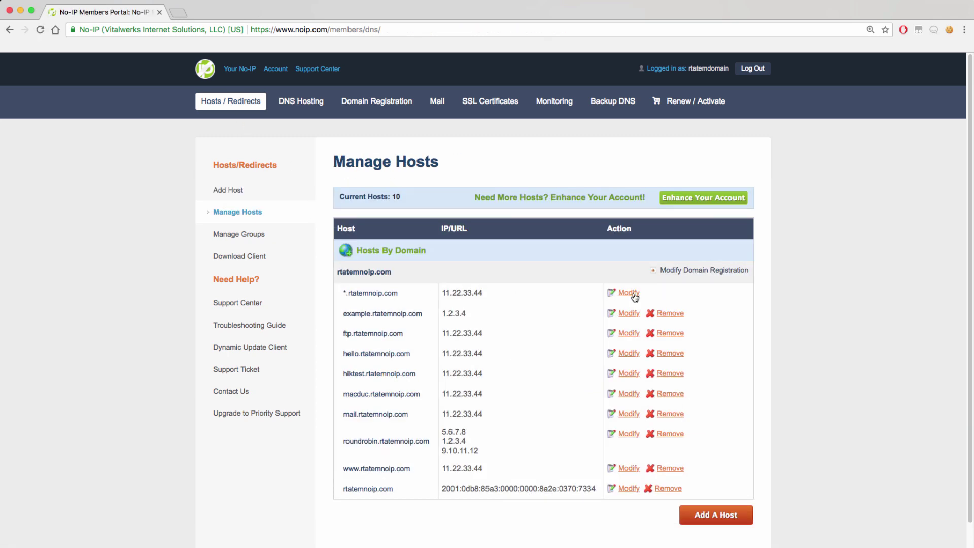
scroll(547, 500, "down", 2)
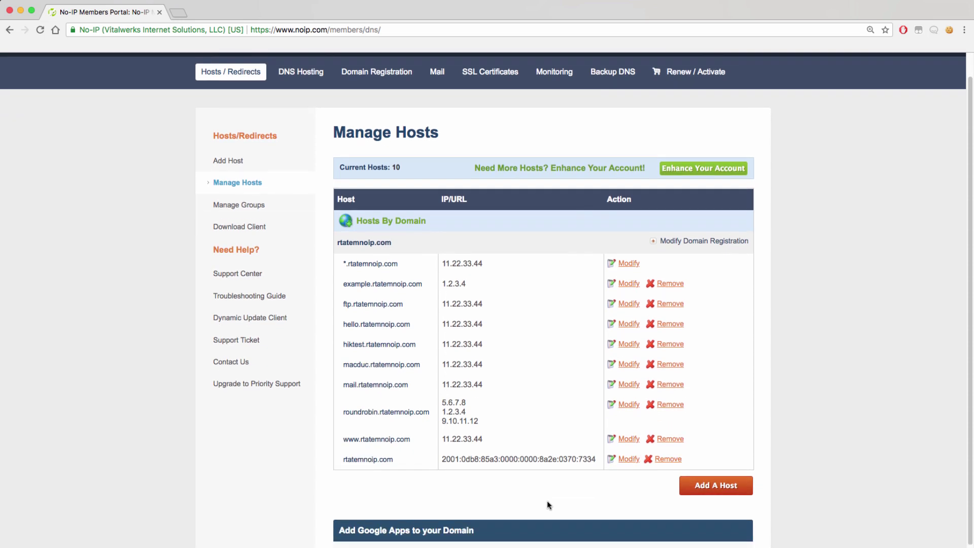
left_click(628, 244)
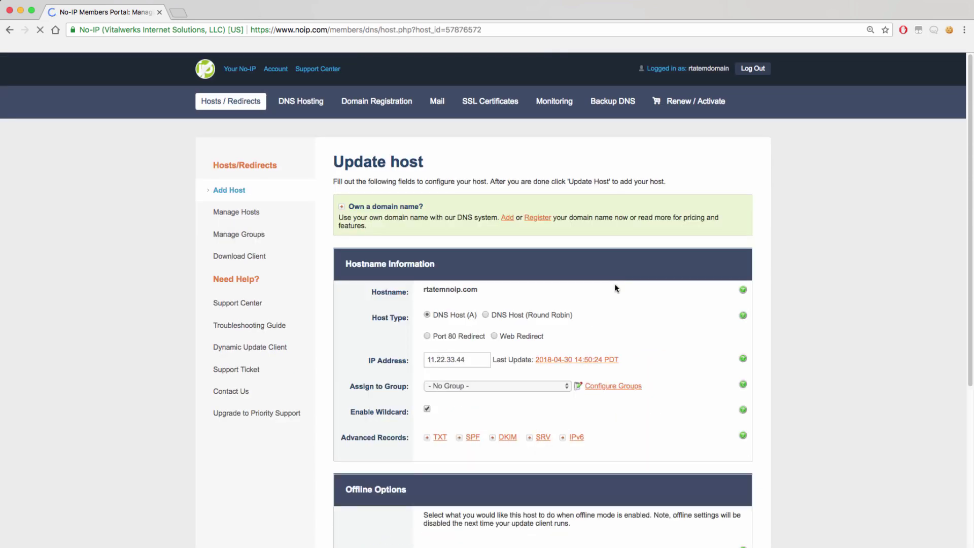
left_click(542, 437)
scroll(774, 378, "down", 2)
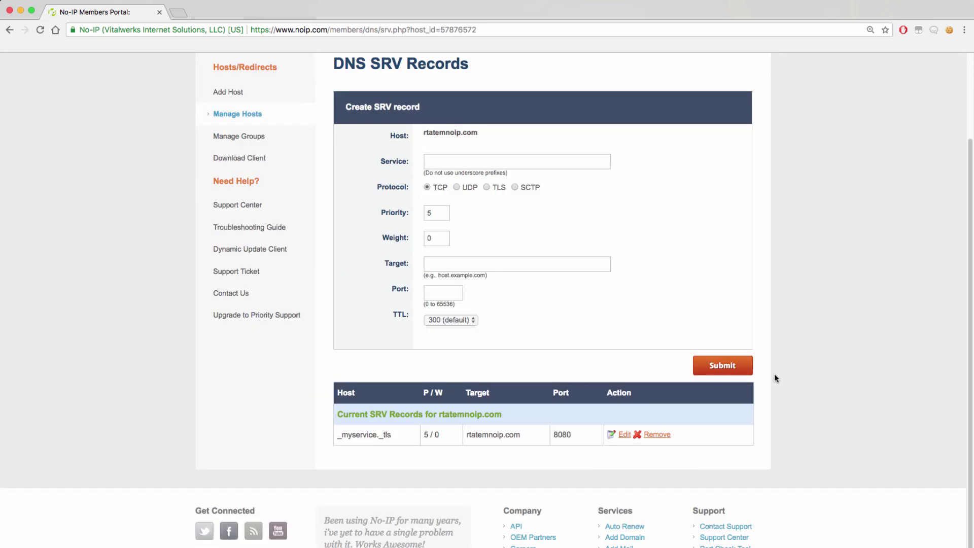
scroll(774, 375, "up", 2)
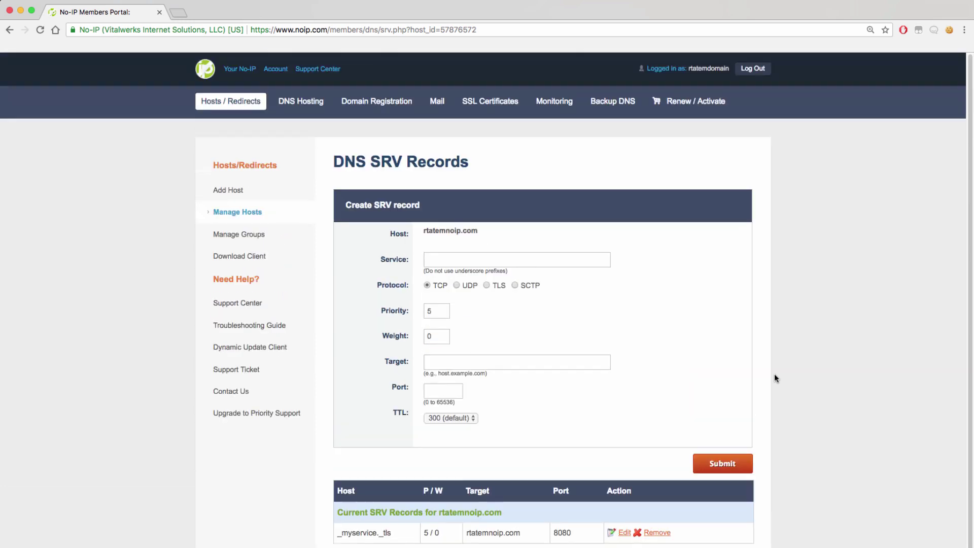
- On whatsmydns.net, check rtatemnoip.com's AAAA records, then its TXT records
left_click(232, 100)
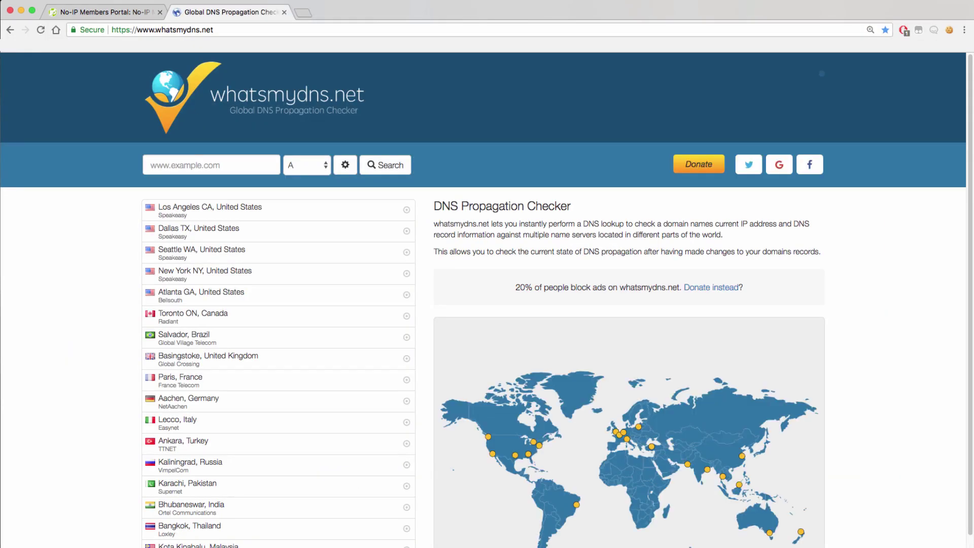
left_click(202, 163)
type("rtate")
key("Down")
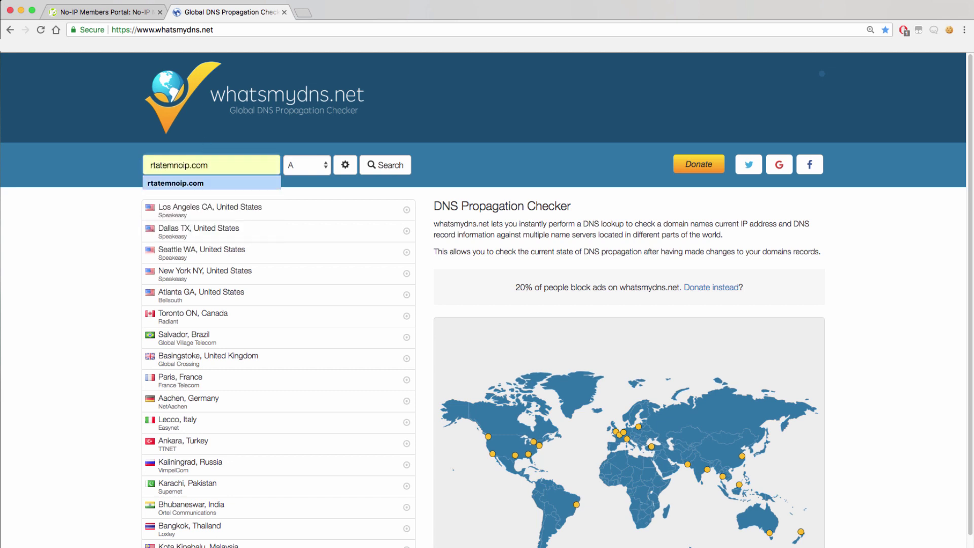
key("Return")
left_click(393, 164)
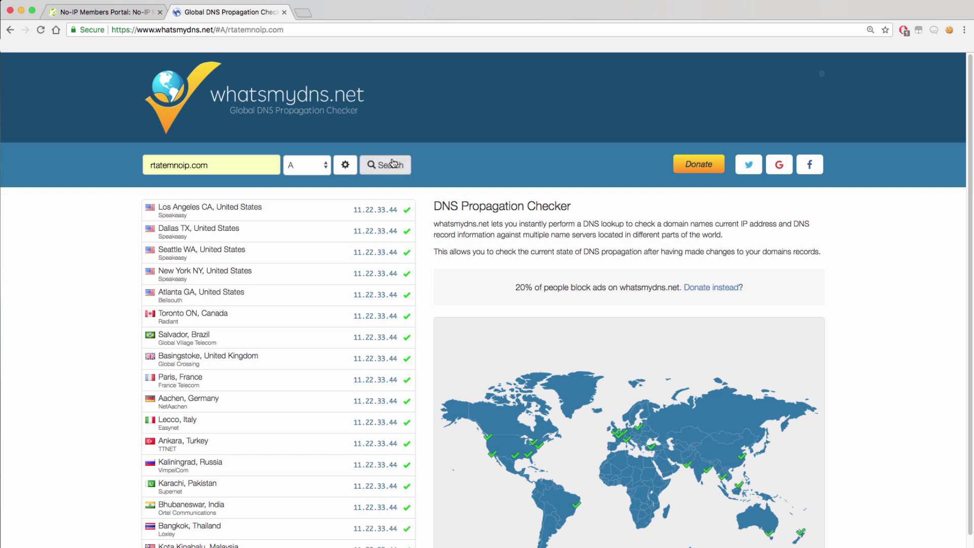
left_click(309, 165)
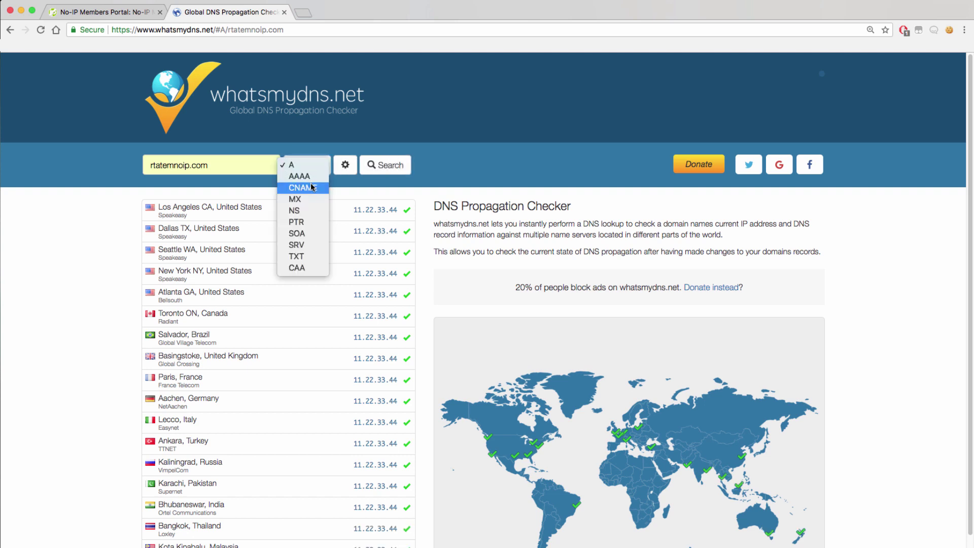
left_click(299, 176)
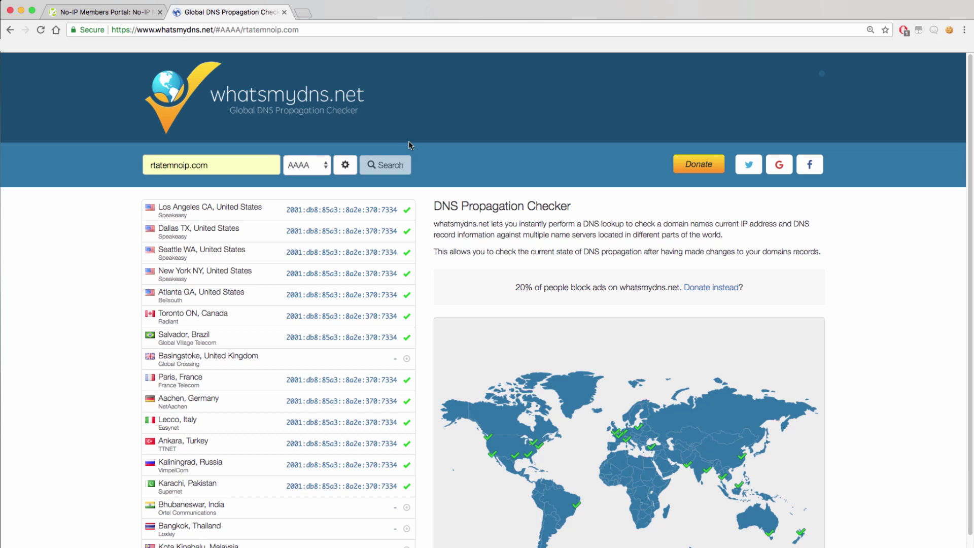
left_click(305, 168)
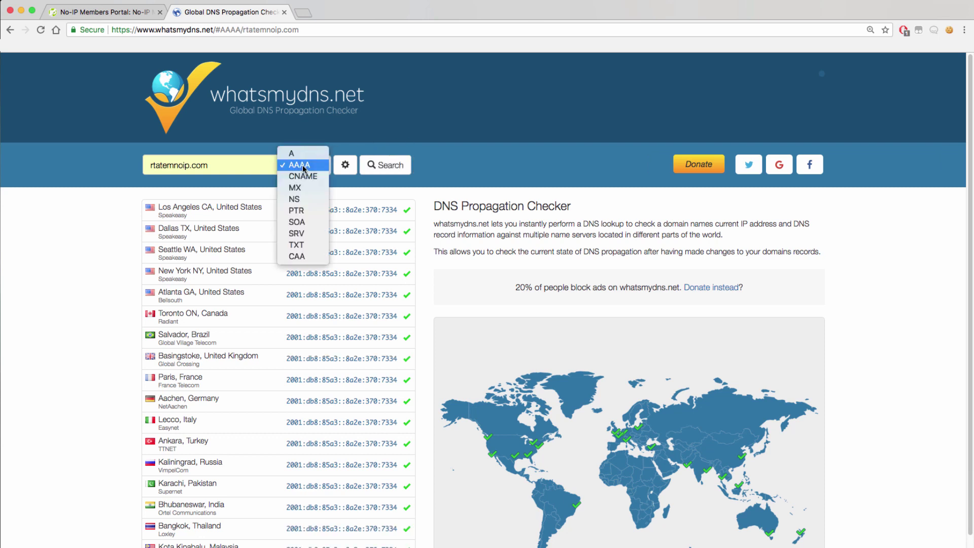
left_click(298, 245)
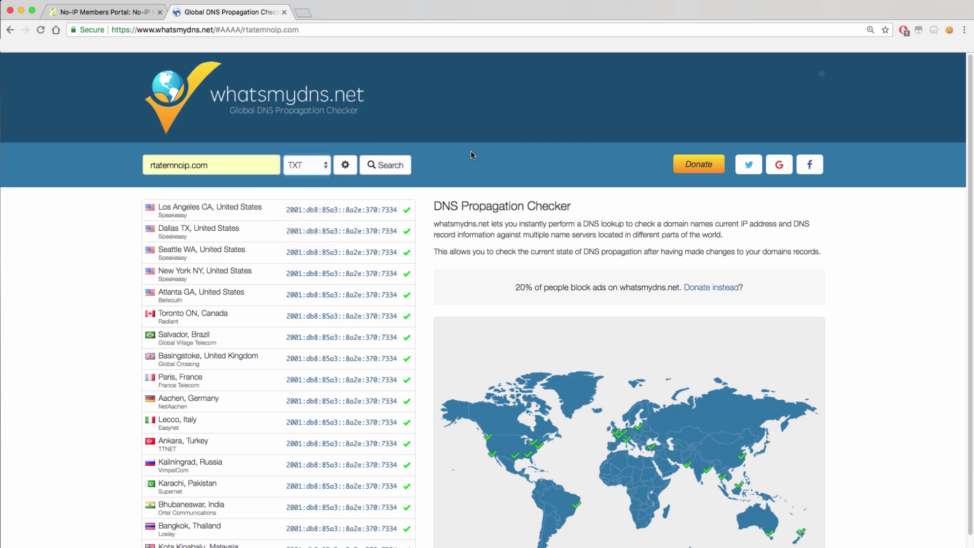
left_click(385, 165)
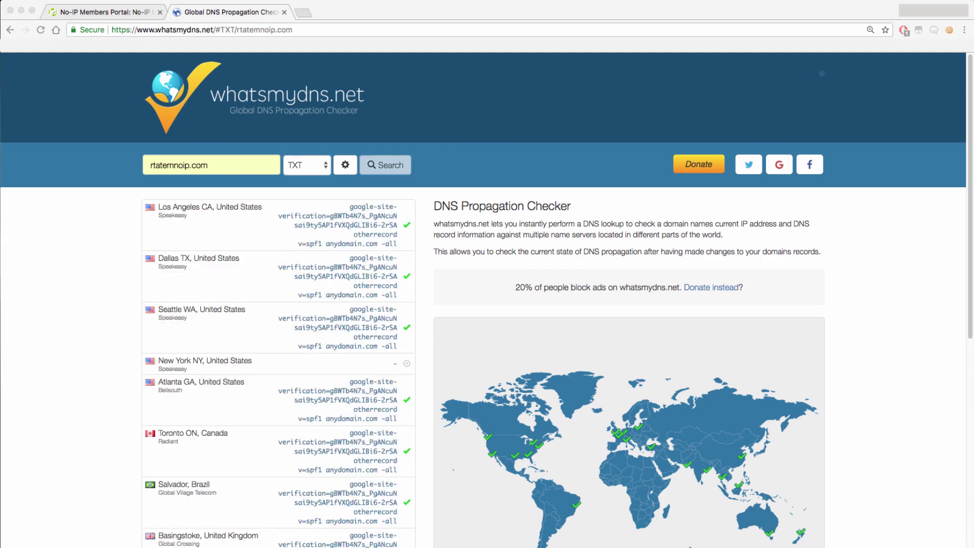
- Check SRV propagation for _myservice._tls.rtatemnoip.com
left_click(220, 160)
key("super+a")
type("_myservice._tls.rtatemnoip.com")
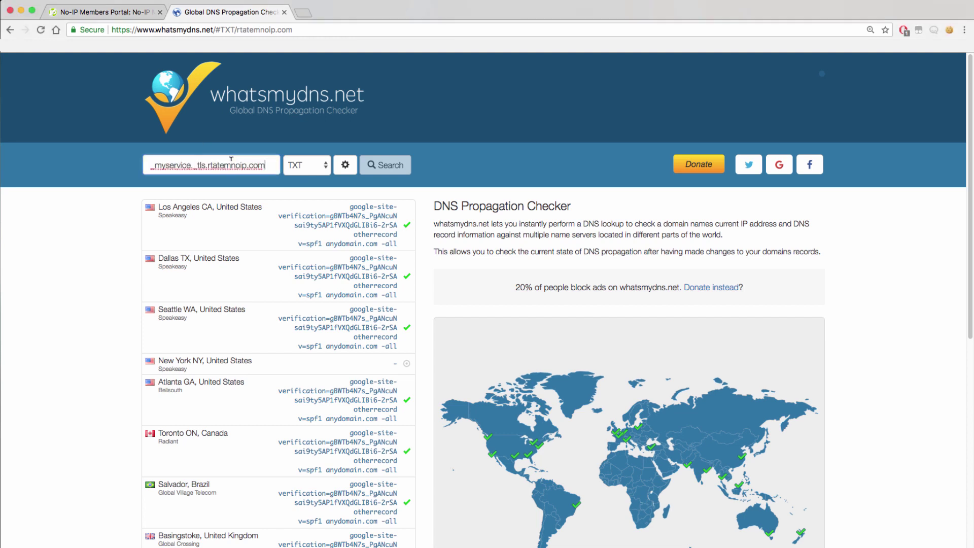
left_click(303, 168)
left_click(296, 153)
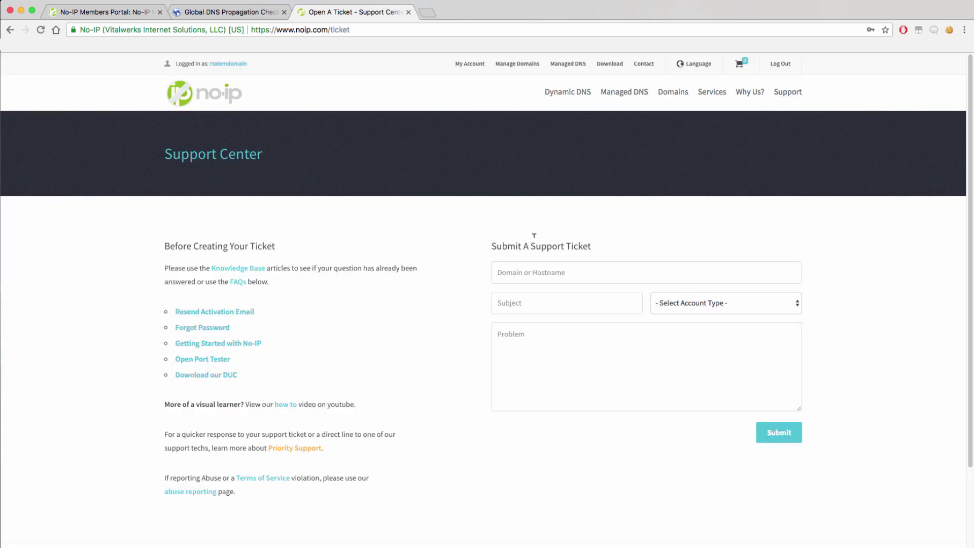
- Fill the ticket with domain rtatemnoip.com, subject 'Adding TXT record to domain', account type No-IP Plus
left_click(502, 272)
type("rtatemnoip.com")
key("Tab")
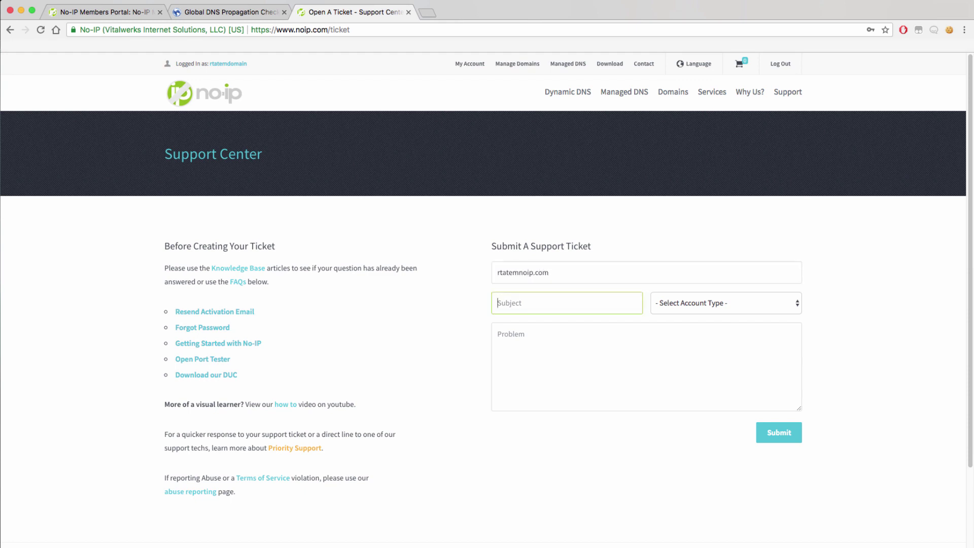
type("Adding TXT record to domain")
key("Tab")
key("space")
key("Down")
key("Down")
key("Return")
key("Tab")
- Write the problem description requesting the pasted _letsencrypt.verify TXT and _legitcname CNAME records
type("I would like a ")
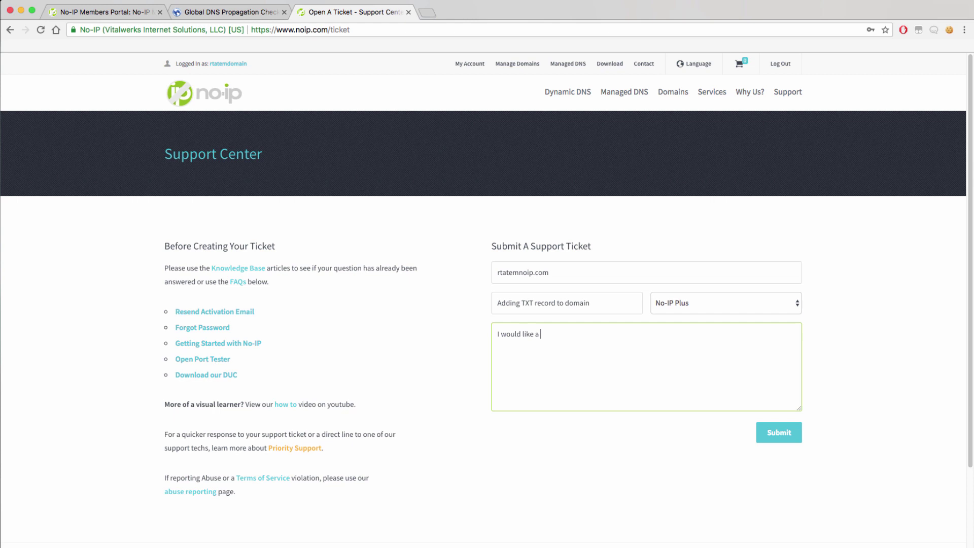
type("TXT record added to my domain.")
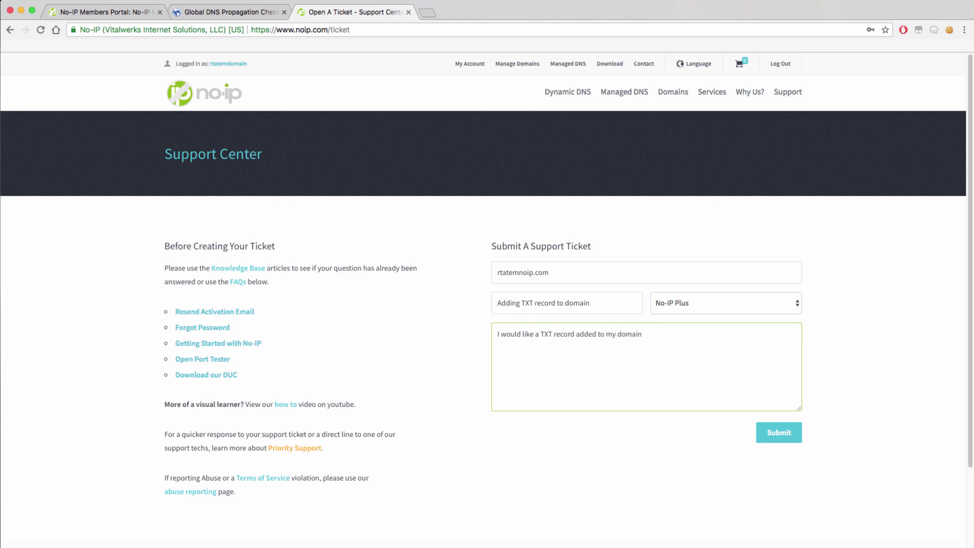
key("Return")
key("Return")
type("Here are the records that need to be added")
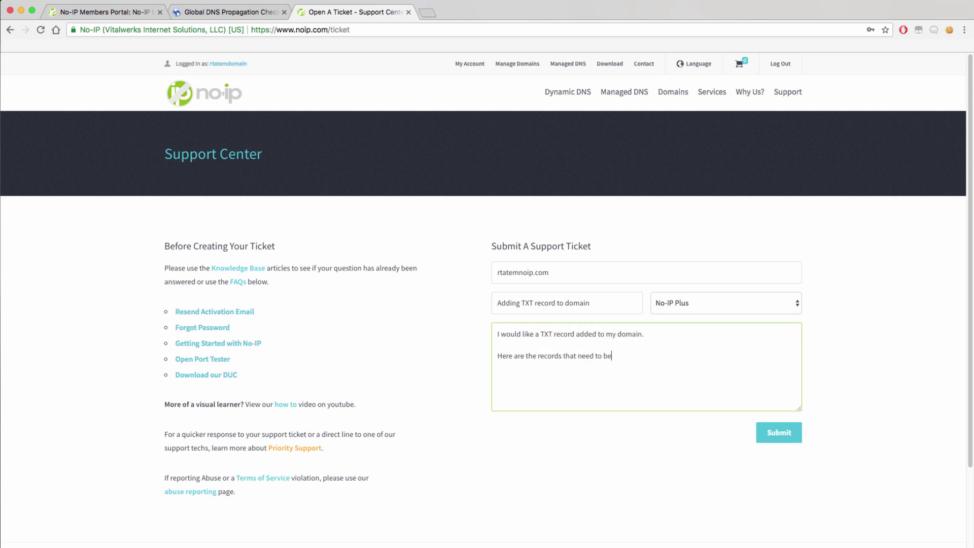
key("Return")
key("Return")
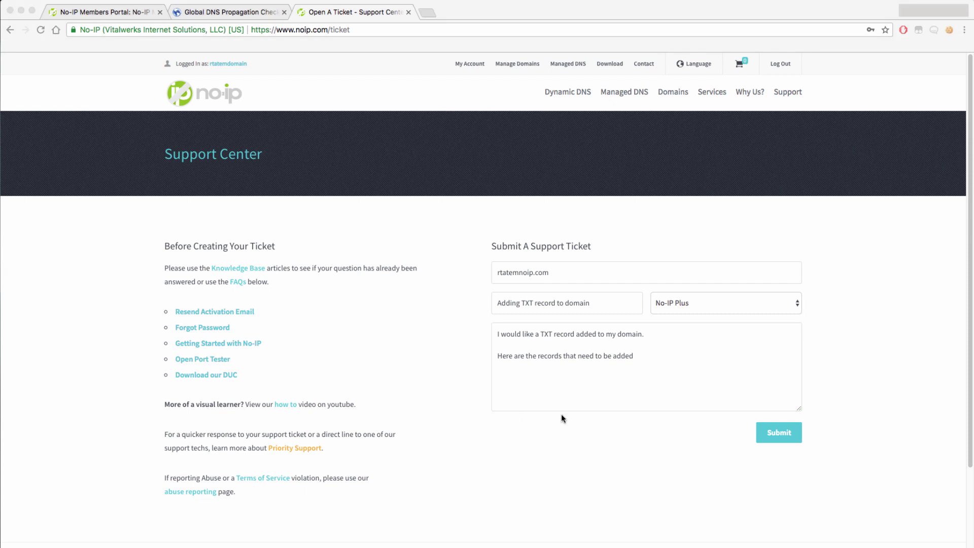
key("super+Tab")
type("_letsencrypt.verify.rtatemnoip.com TXT j3h46k4j3k2kj6k8nnhgd0d89gfjmd0s98djksn")
key("super+Tab")
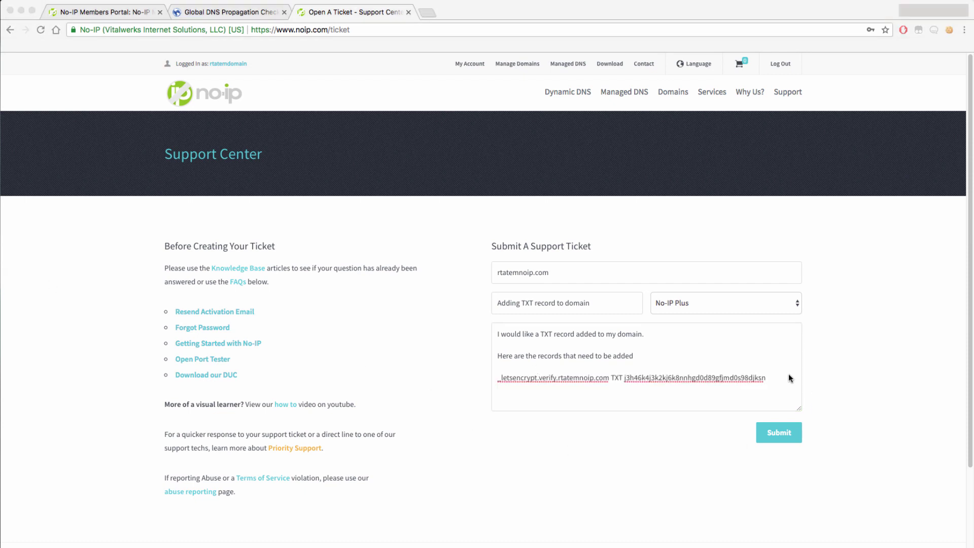
key("super+Tab")
type("_legitcname.rtatemnoip.com CNAME thisisthemostlegitcnameever.com")
key("Return")
type("I wil")
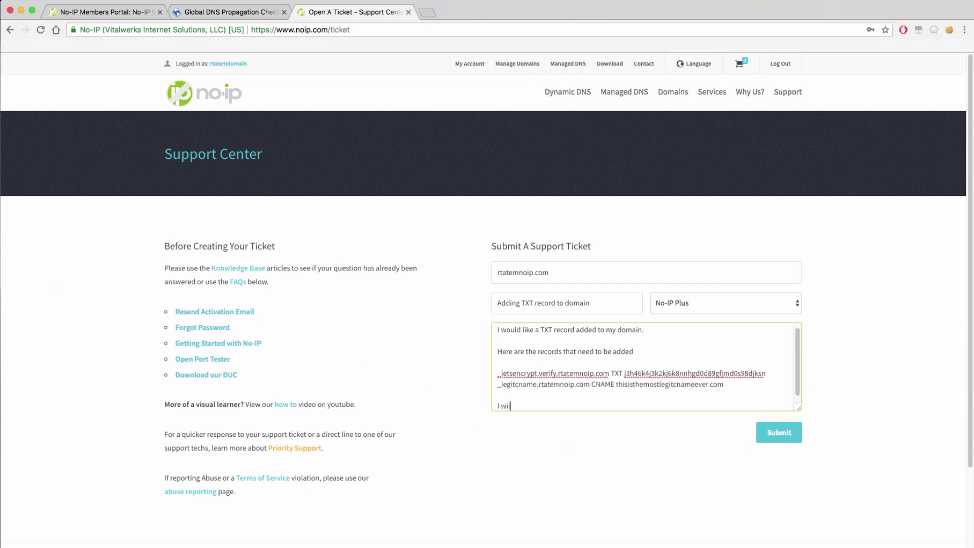
type("l verify my account by...")
- Open rtatemnoip.com's TXT records and select the _letsencrypt.verify.rtatemnoip.com host name
left_click(83, 13)
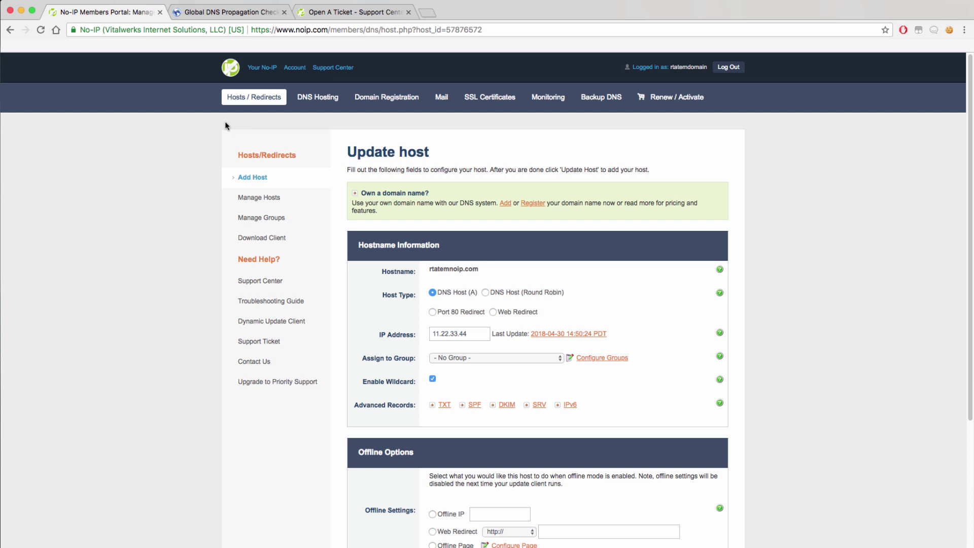
left_click(255, 98)
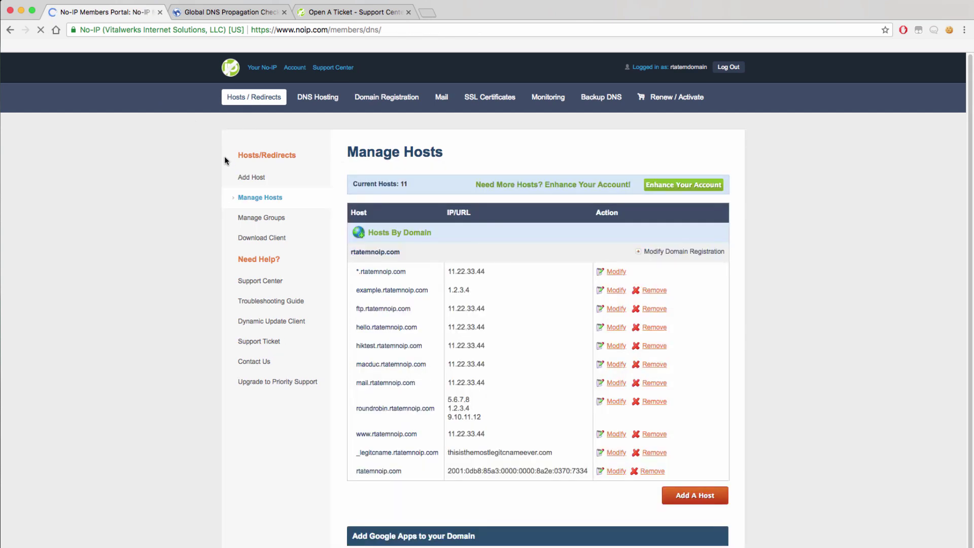
scroll(208, 182, "down", 1)
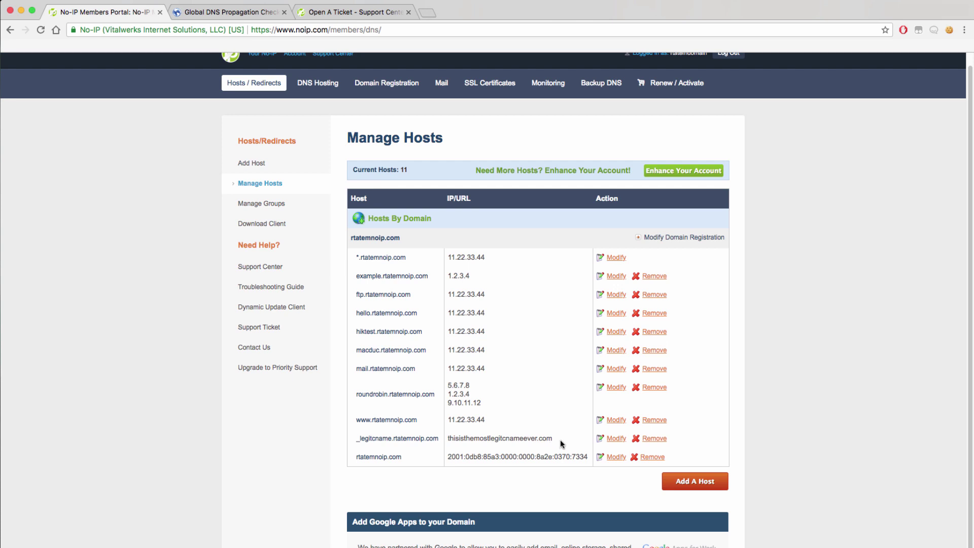
left_click(616, 258)
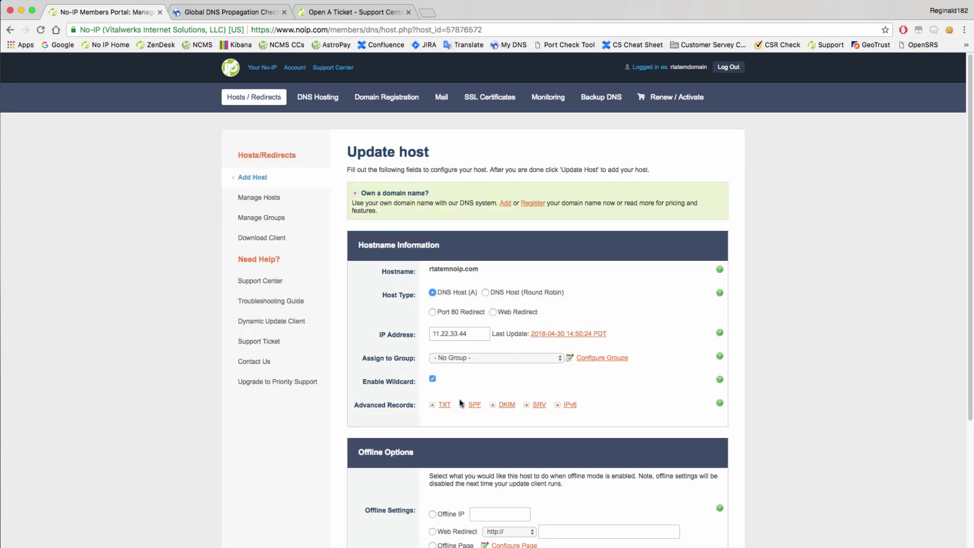
left_click(444, 404)
scroll(317, 424, "down", 1)
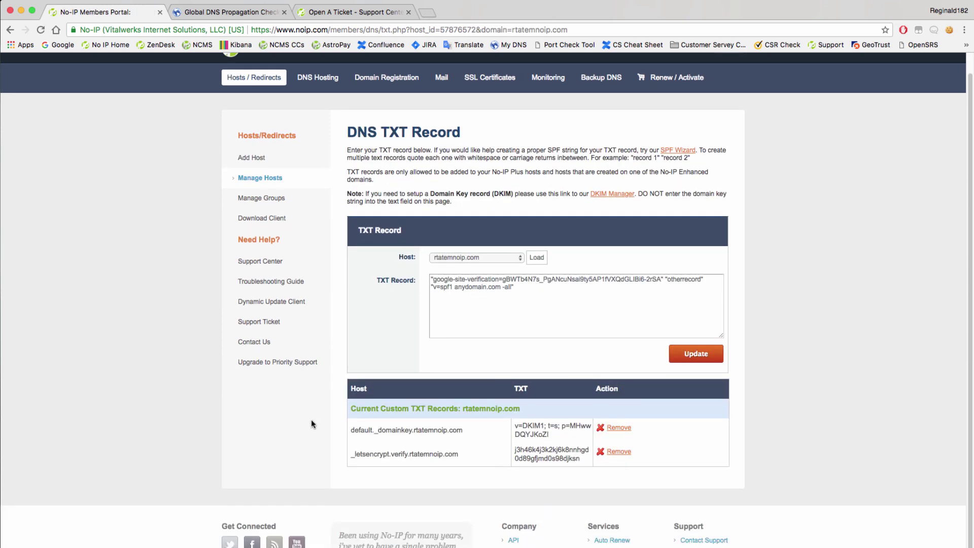
key("super+shift+b")
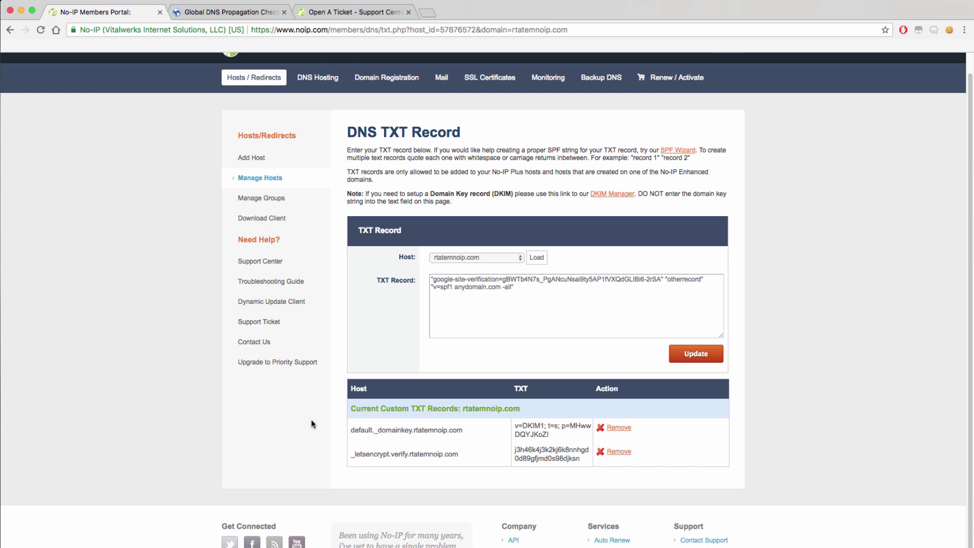
double_click(359, 454)
key("super+c")
- Look up the TXT record for _letsencrypt.verify.rtatemnoip.com on whatsmydns.net across global DNS servers
left_click(257, 15)
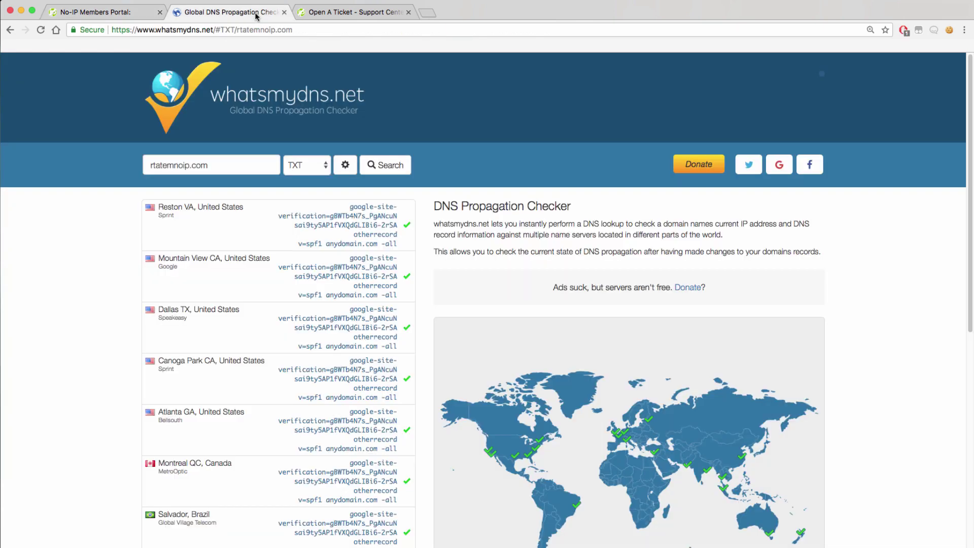
triple_click(216, 165)
key("super+v")
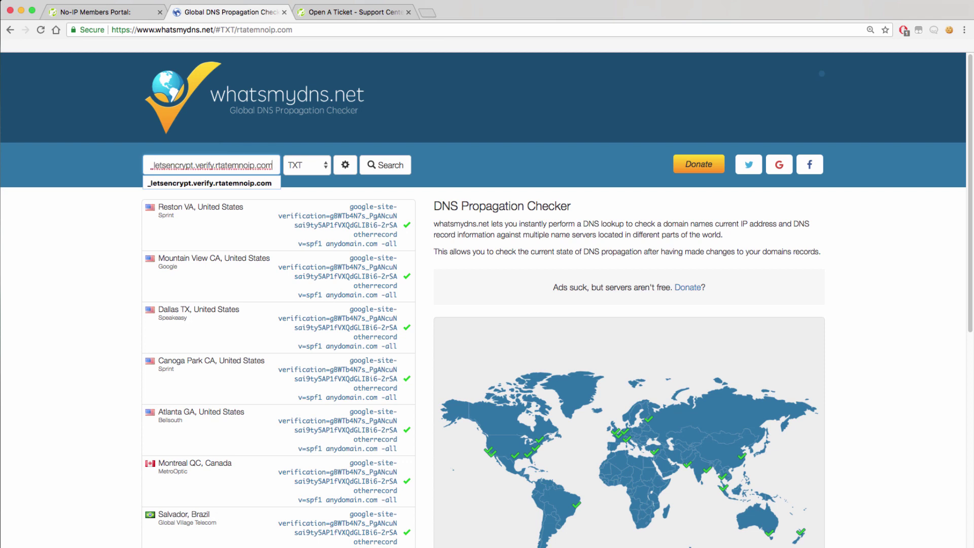
left_click(390, 166)
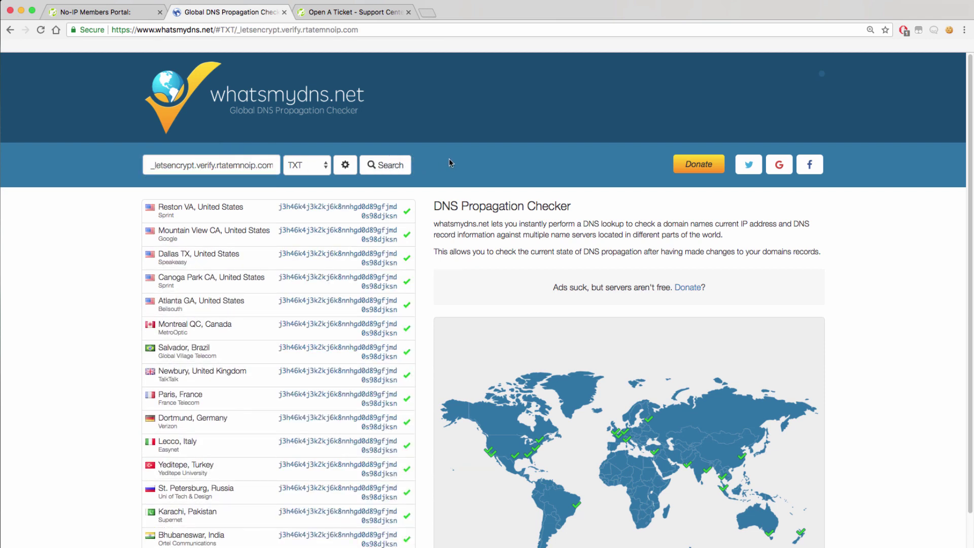